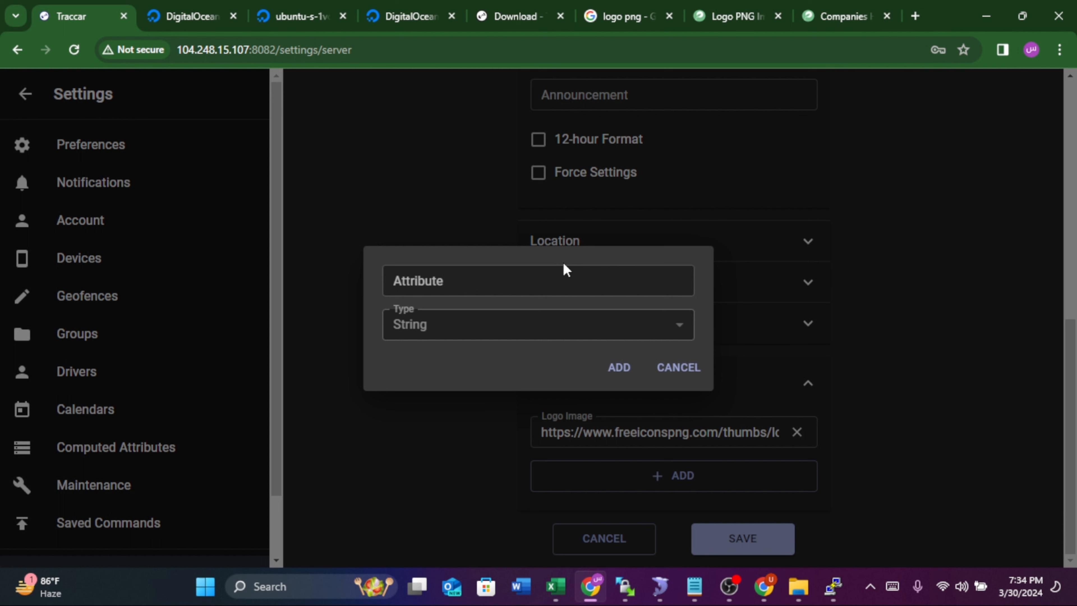
- Add an Inverted Logo Image attribute of type String and paste the URL of the Wikimedia Facebook_Logo_2023.png image into it
left_click(566, 269)
type("logo")
left_click(475, 350)
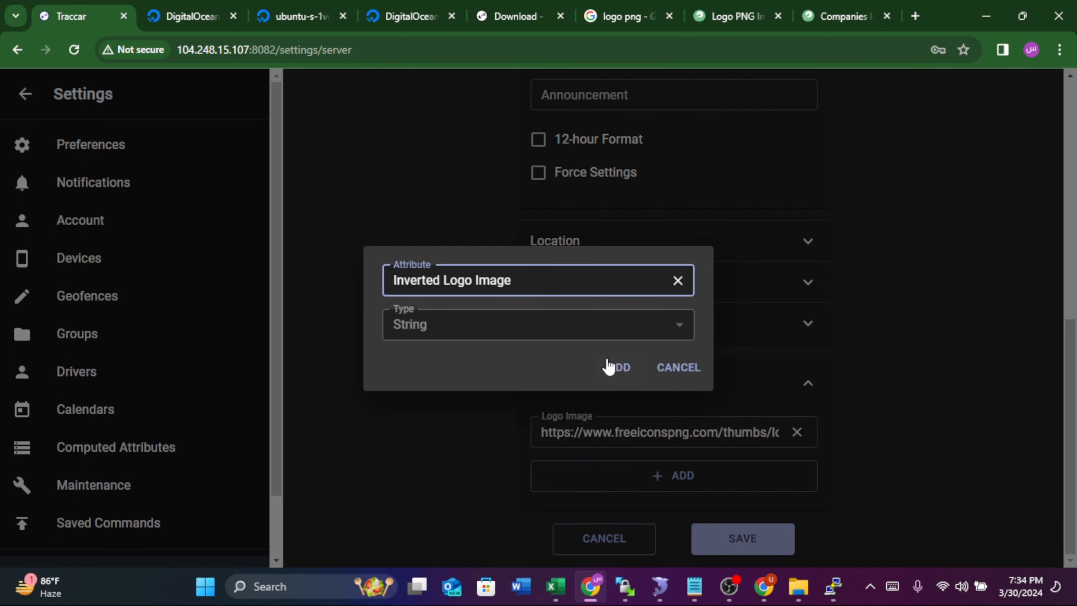
left_click(608, 366)
left_click(557, 431)
key("ctrl+v")
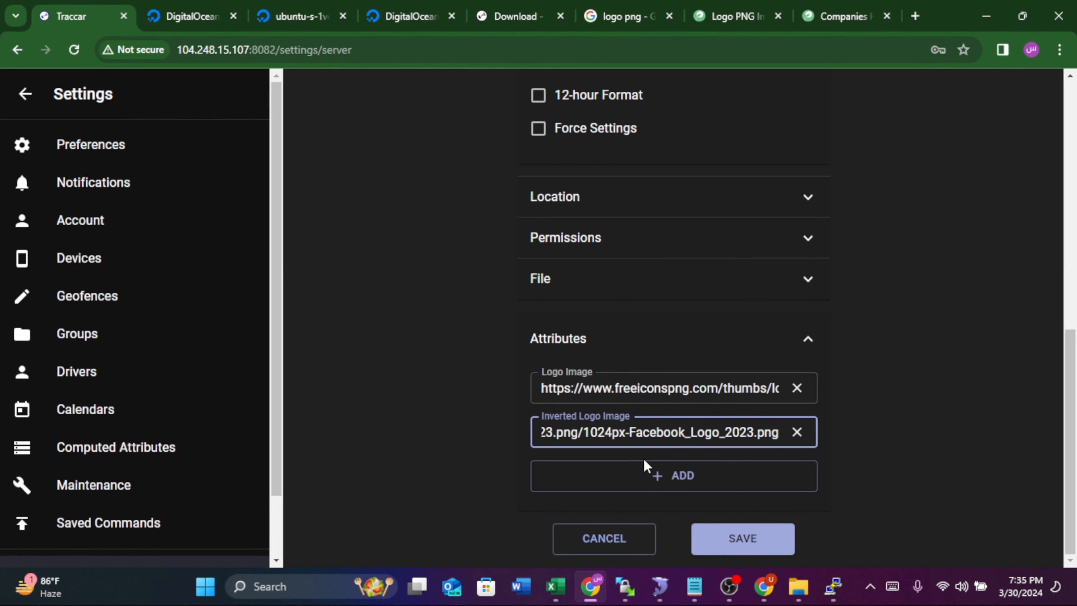
left_click(464, 419)
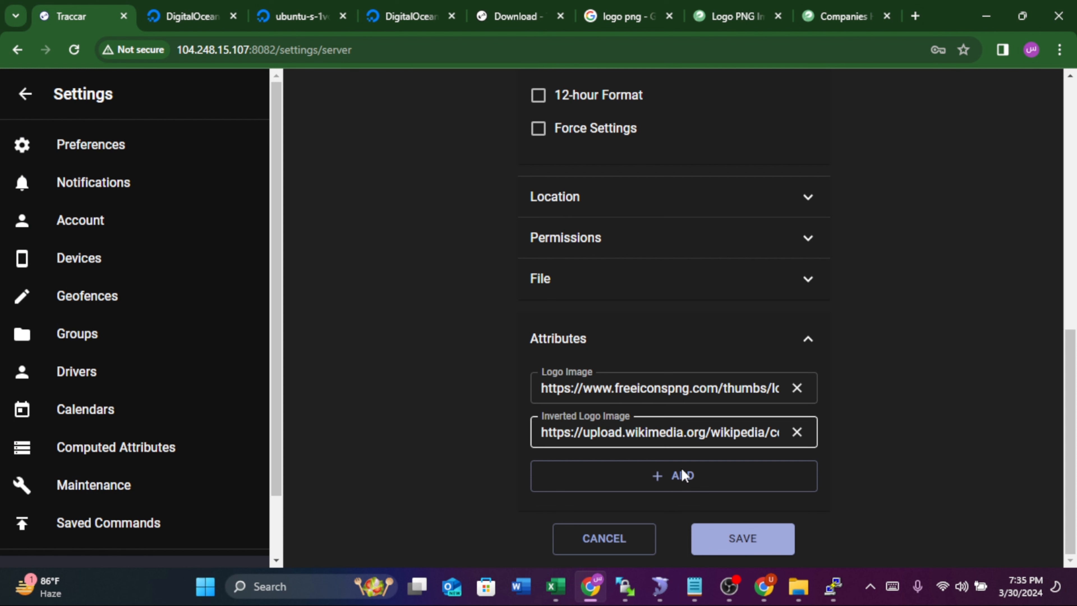
left_click_drag(541, 389, 720, 543)
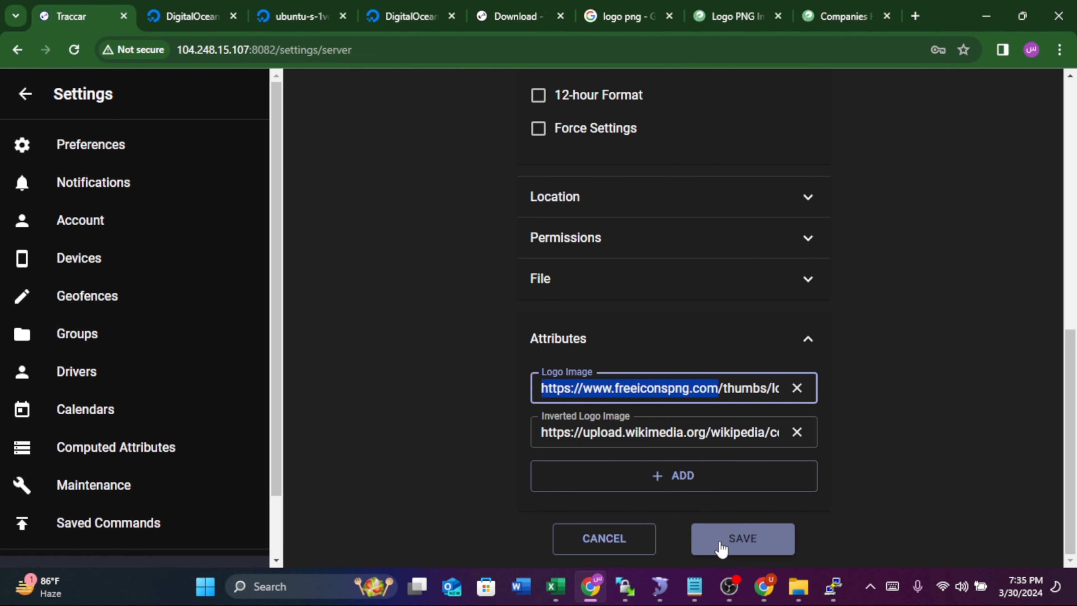
- Add a Server Name attribute with the value "Creative Ideas" and save the server settings
left_click(696, 485)
left_click(626, 282)
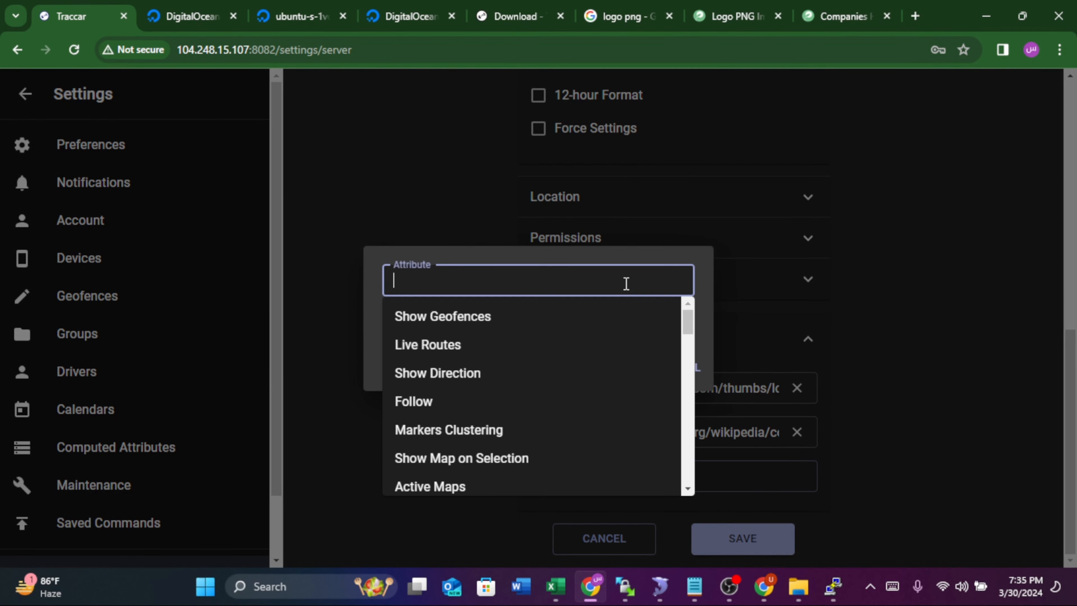
type("nam")
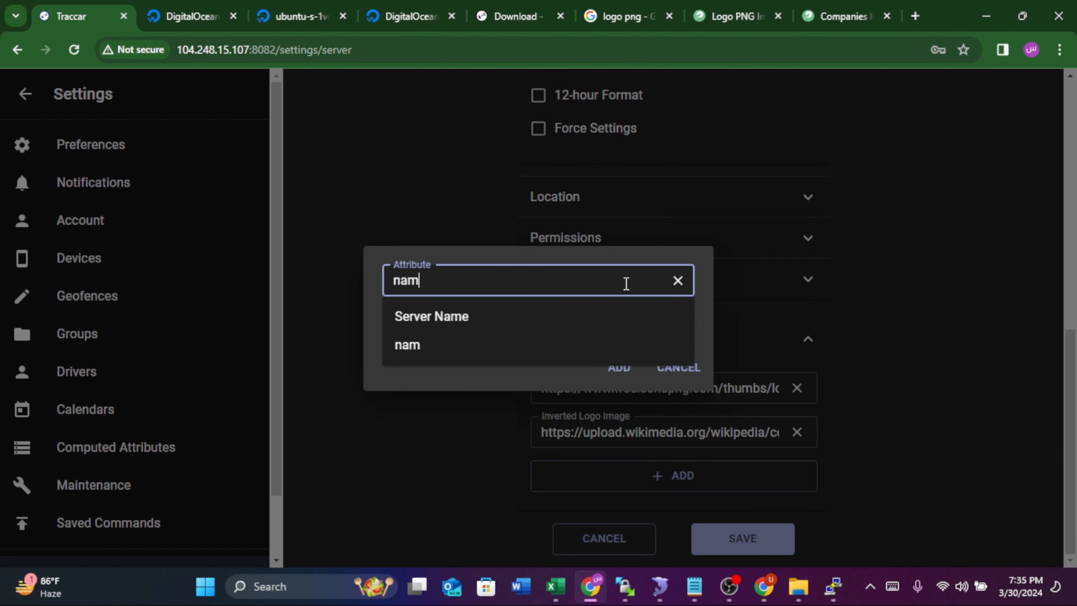
left_click(519, 322)
left_click(619, 367)
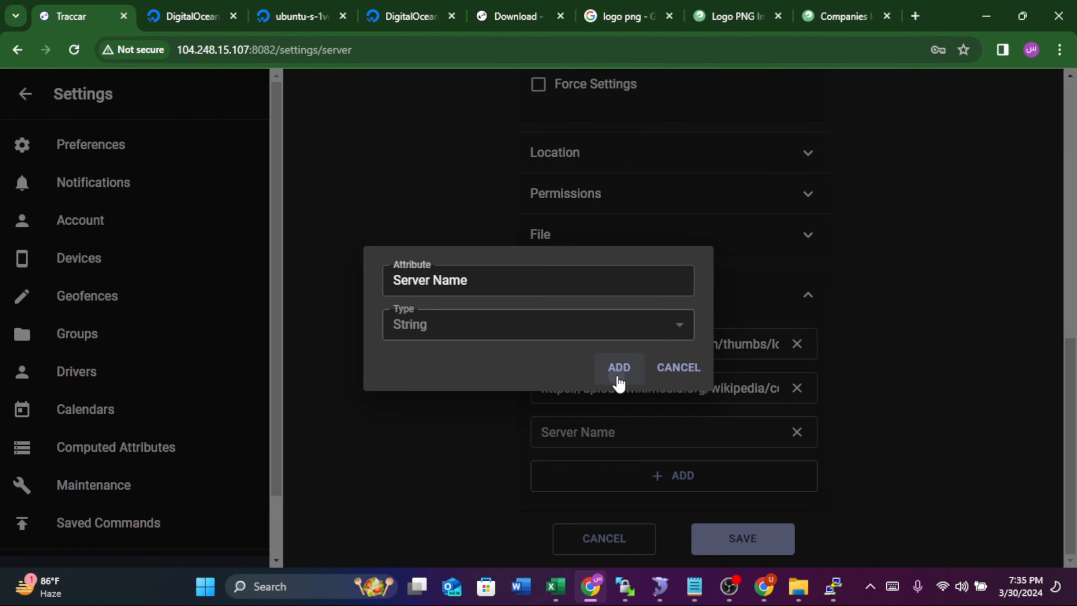
left_click(617, 426)
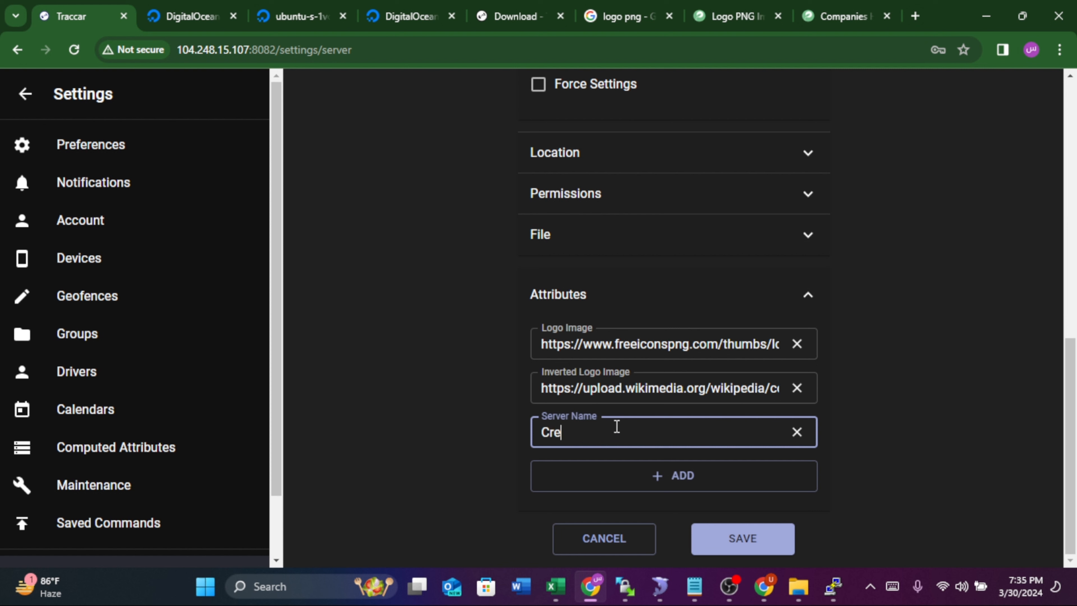
type("Creative Ideas")
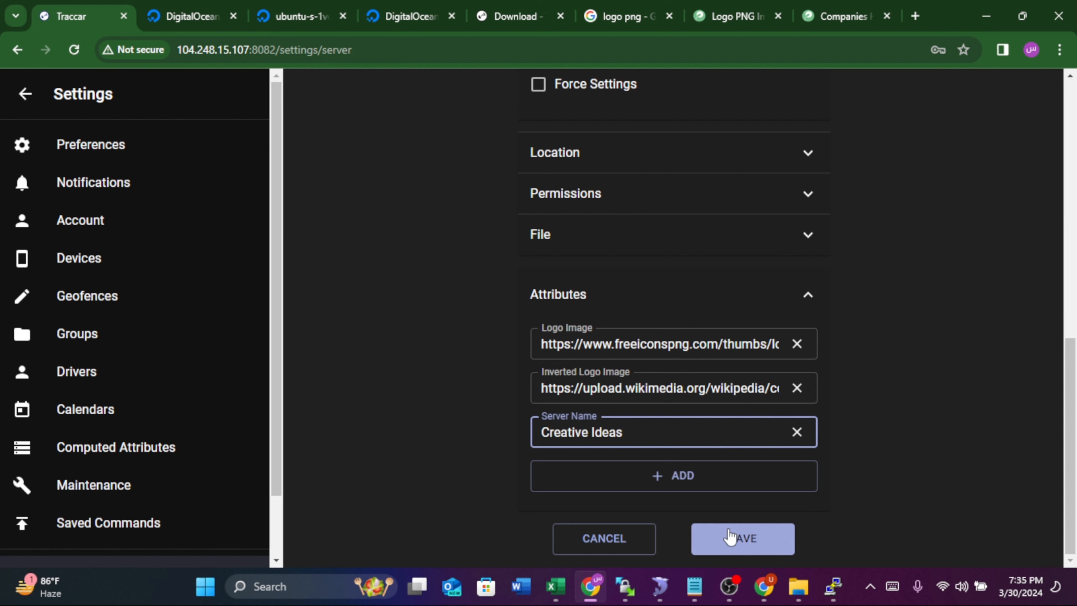
left_click(735, 547)
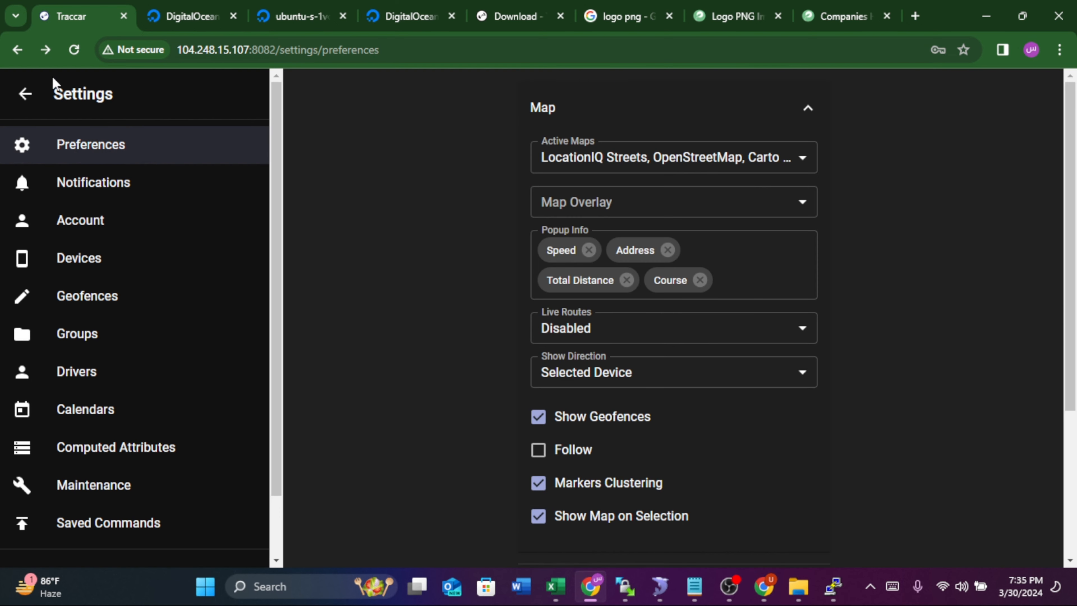
- Return to the main map, reload the page and log out of the account
left_click(25, 94)
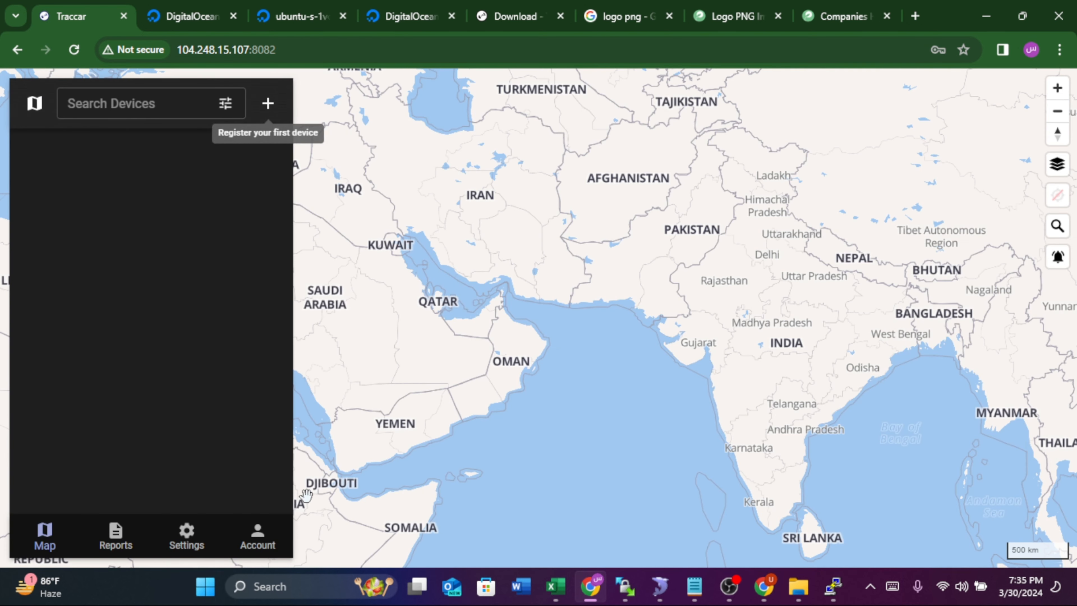
key("F5")
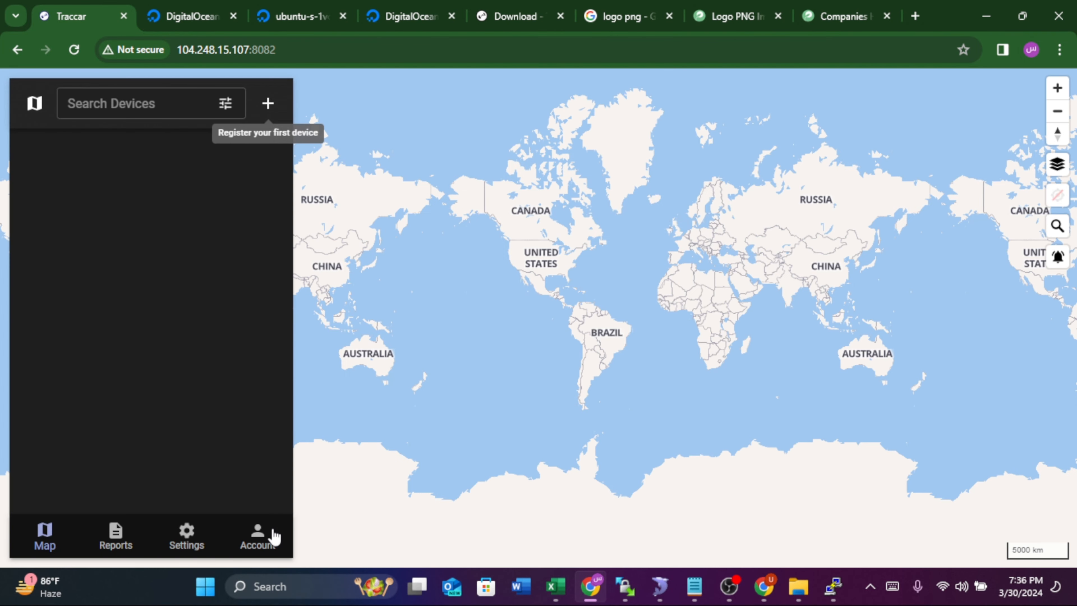
left_click(273, 532)
left_click(261, 532)
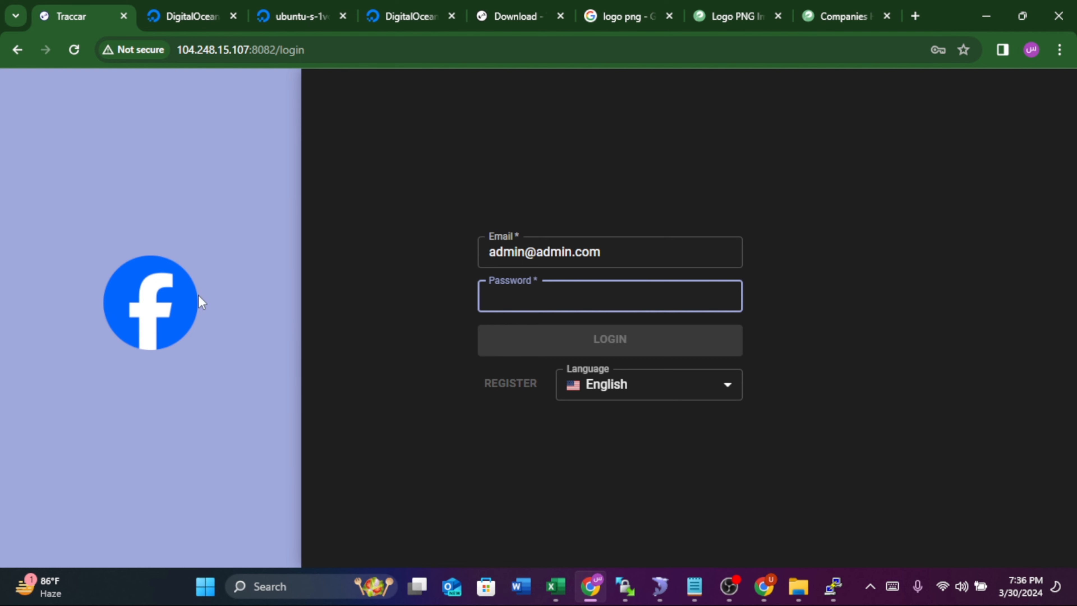
- Fill in the account password on the login form and reduce the browser zoom by three levels
left_click(570, 283)
left_click(630, 338)
left_click(1059, 50)
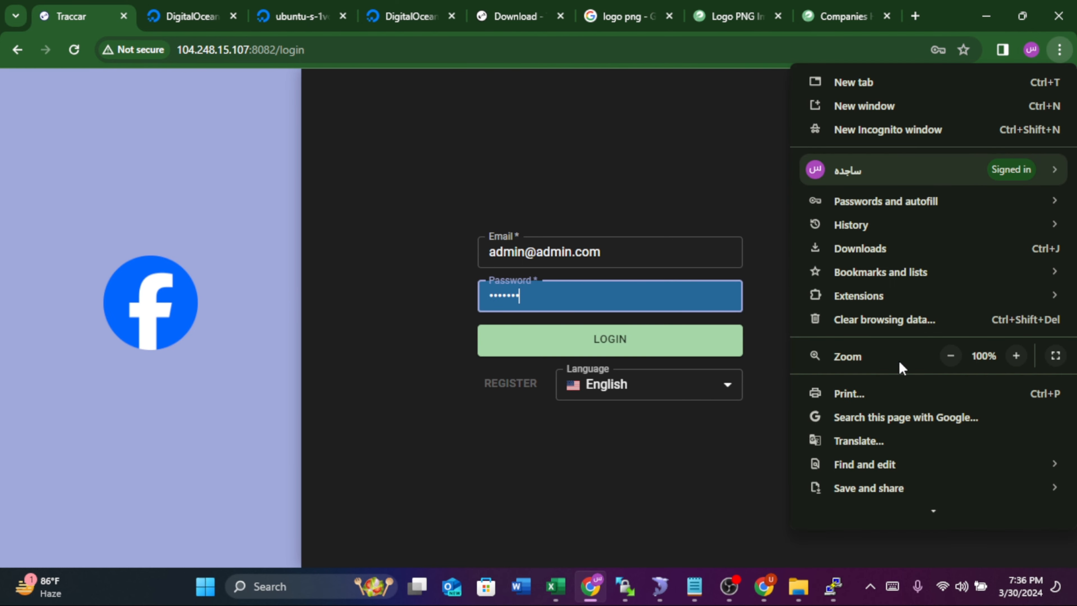
left_click(950, 356)
left_click(950, 355)
left_click(950, 356)
- Inspect the login page to check the logo in the narrow layout, and close the developer tools
right_click(656, 196)
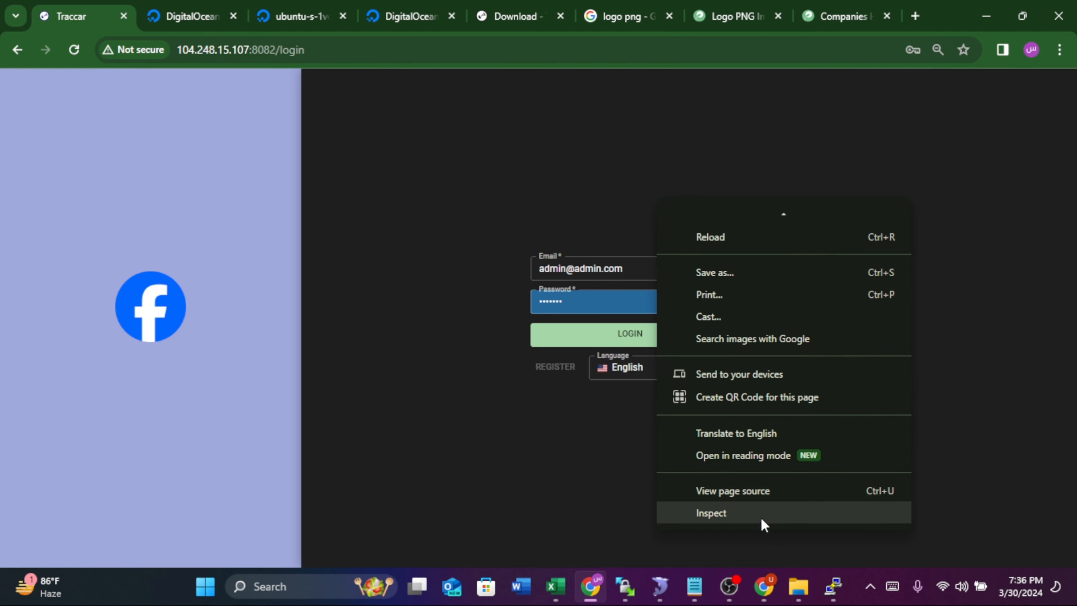
left_click(761, 516)
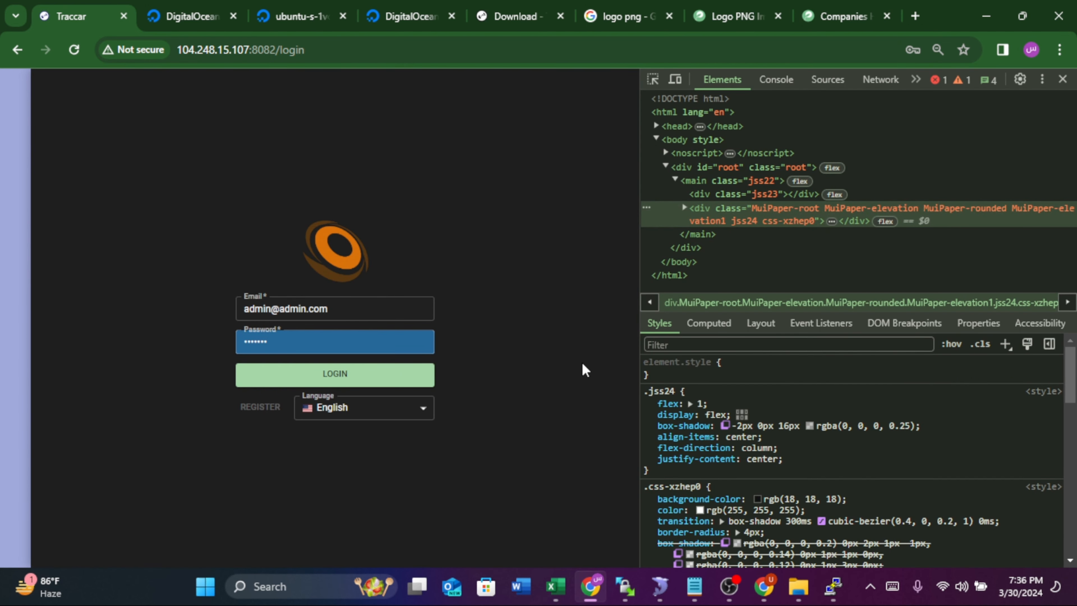
left_click(1063, 79)
- Log in with the filled credentials and open the Settings preferences
left_click(579, 328)
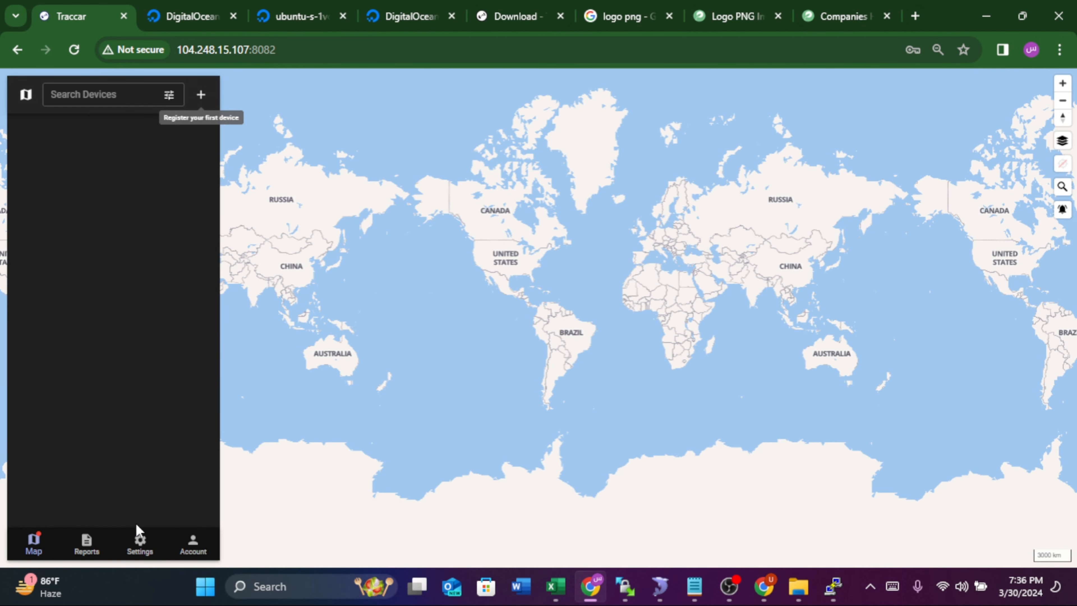
left_click(140, 545)
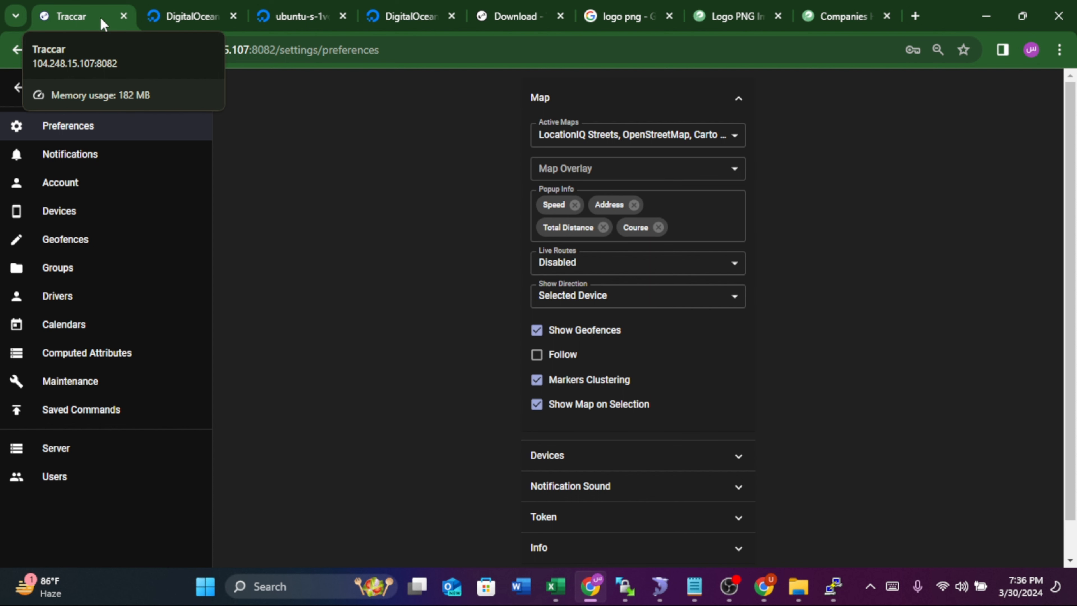
scroll(409, 452, "down", 2)
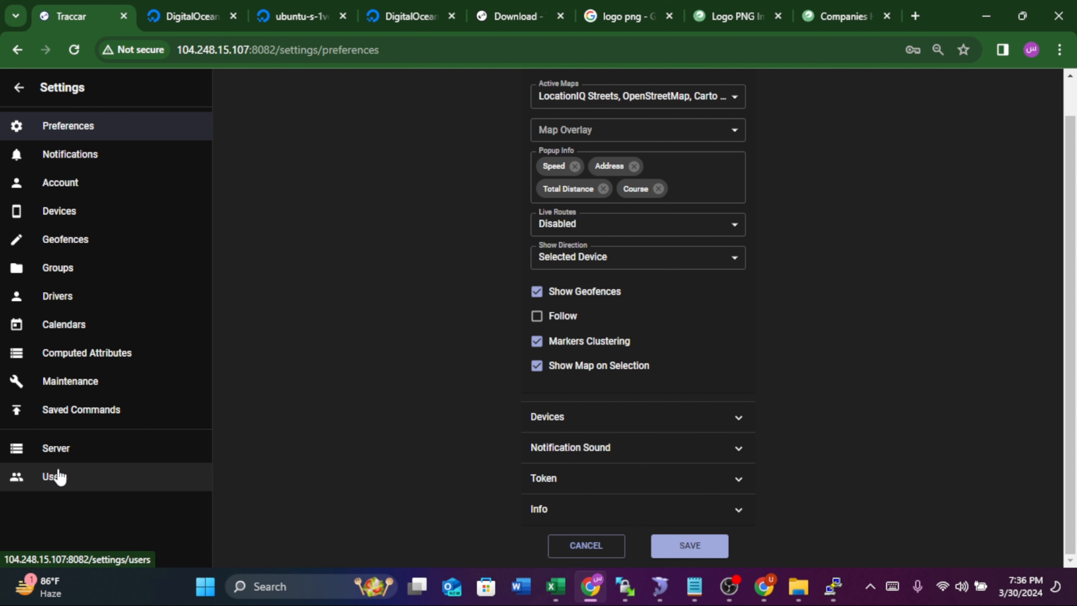
- Go to the ubuntu-s-1vcpu-1gb-nyc3-01 droplet page in DigitalOcean and copy its ipv4 address
left_click_drag(251, 49, 192, 48)
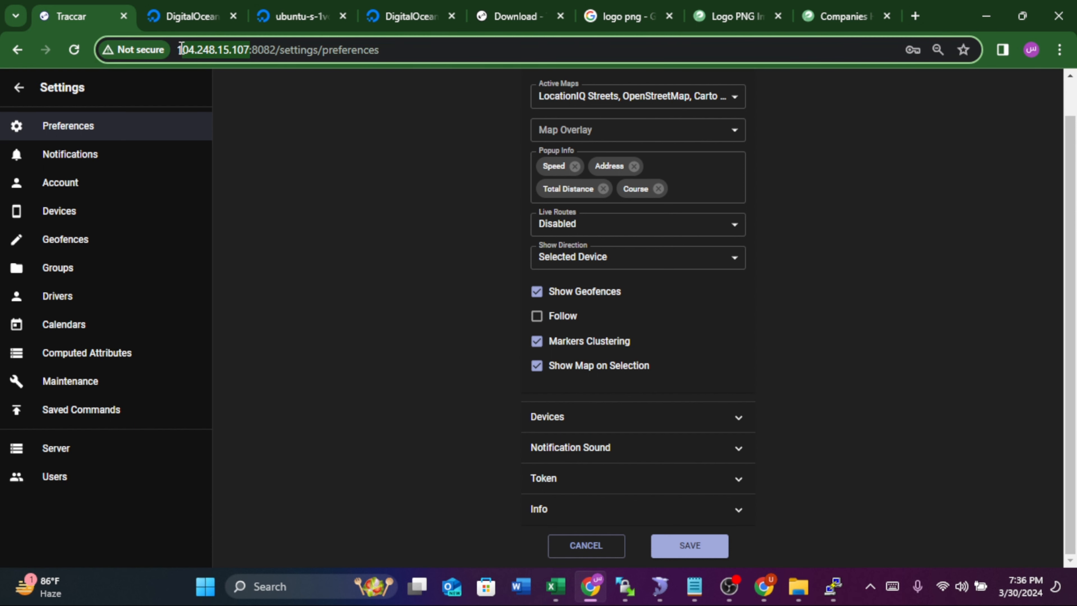
left_click(175, 16)
left_click(303, 16)
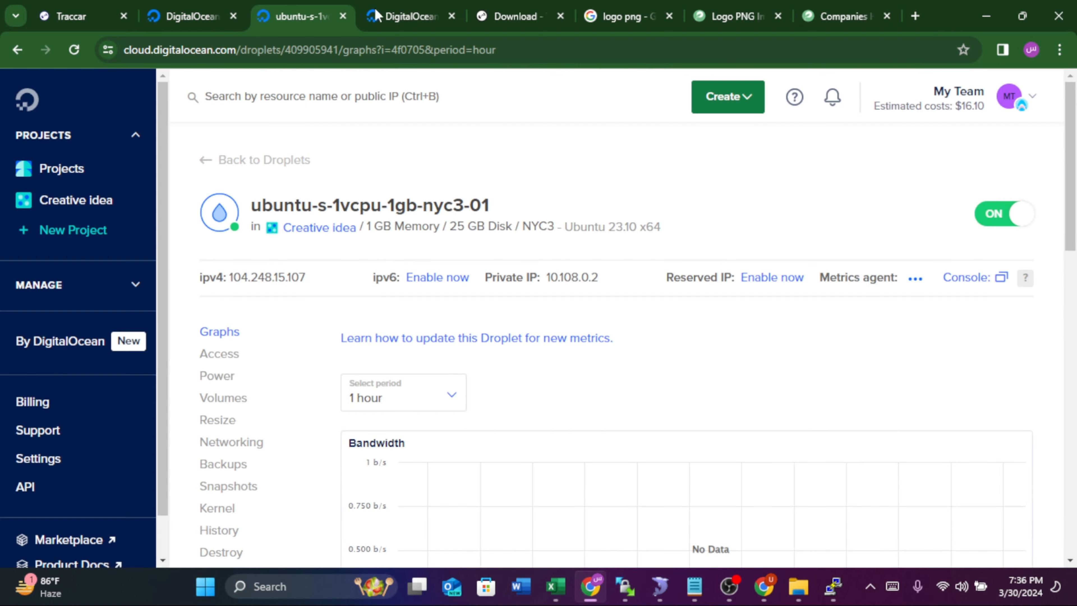
left_click(332, 279)
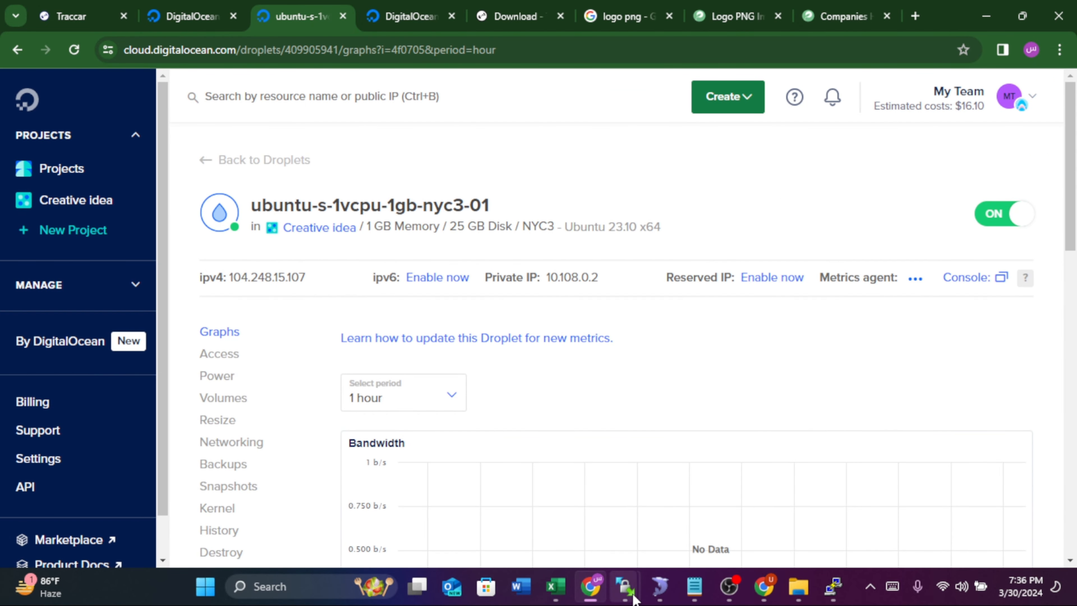
- Switch to WinSCP and start a new site in a new session
mouse_move(626, 591)
left_click(580, 524)
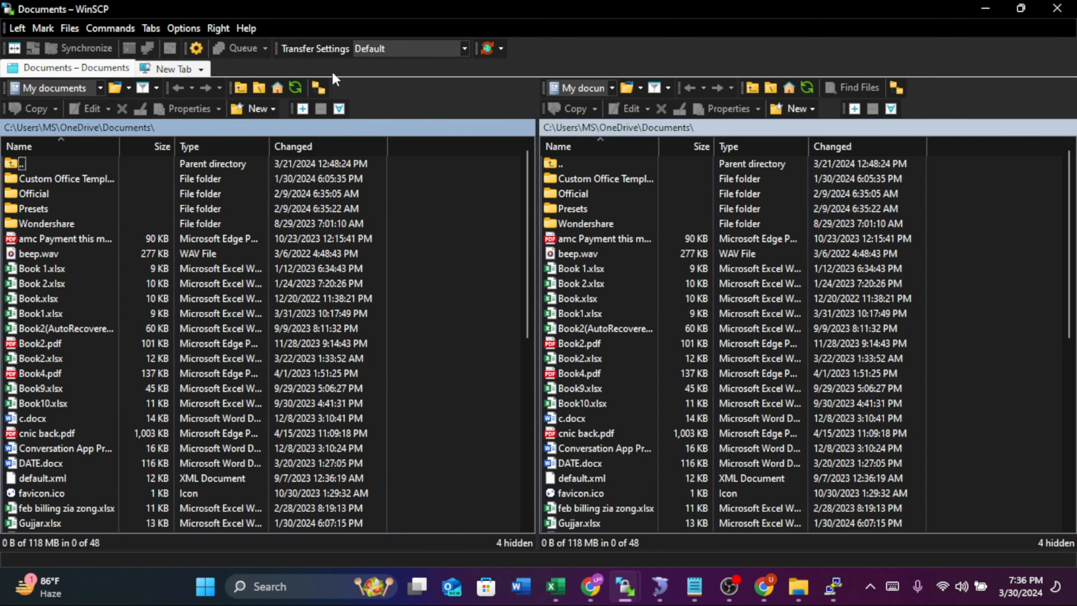
left_click(172, 69)
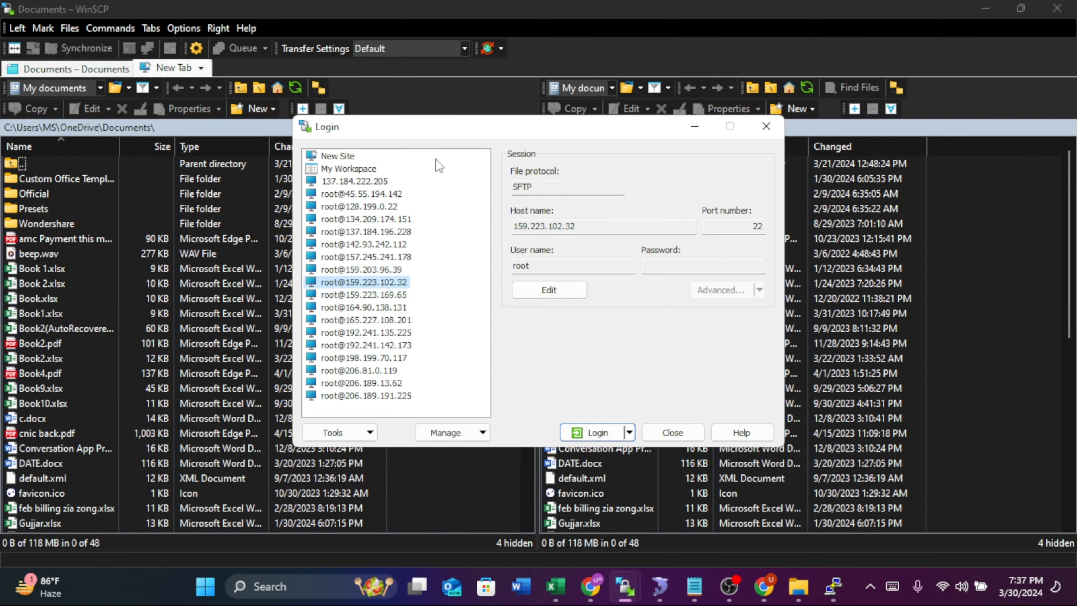
left_click(338, 157)
- Connect over SFTP to host 104.248.15.107 as user root, entering the account password
left_click(595, 228)
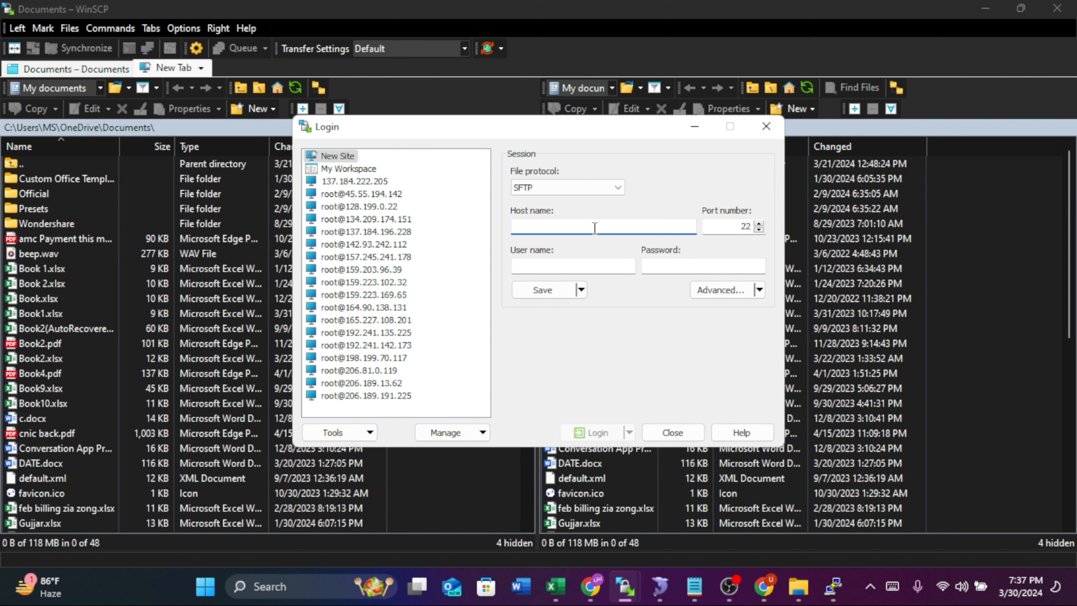
key("ctrl+v")
left_click(595, 263)
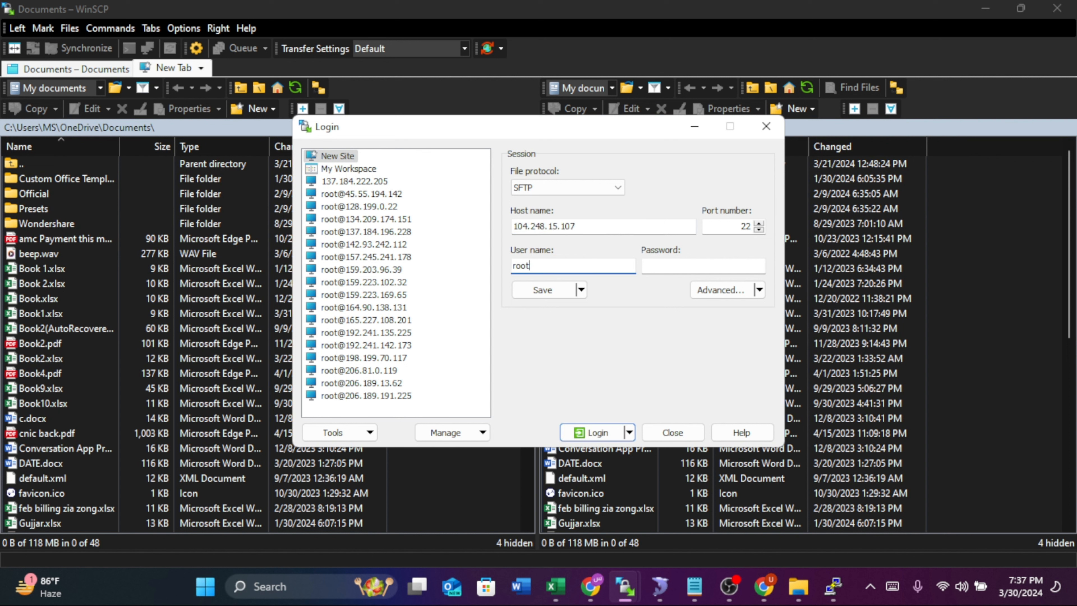
key("Tab")
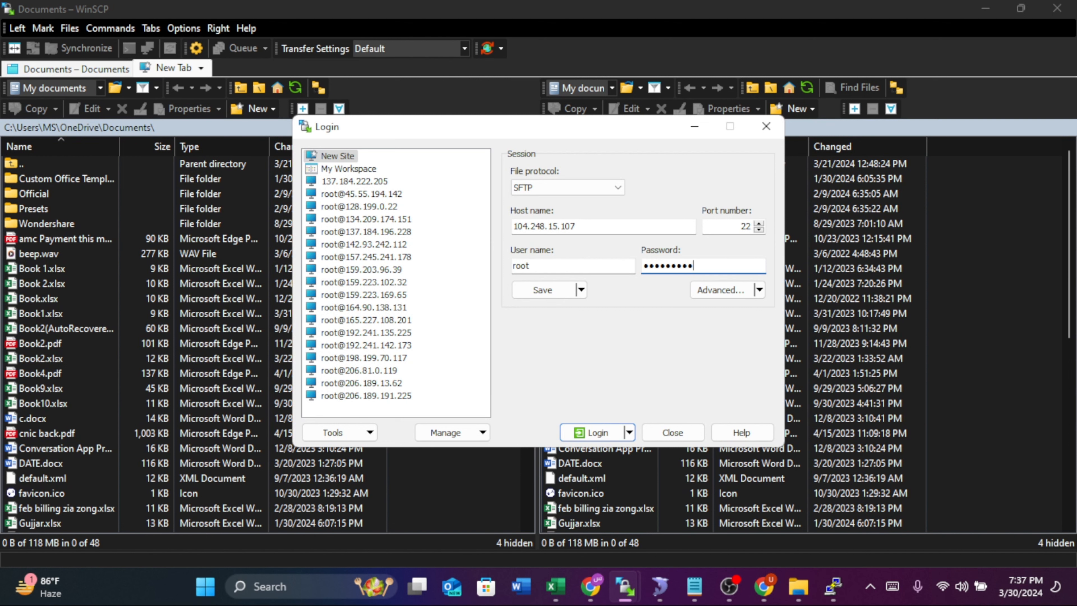
left_click(609, 437)
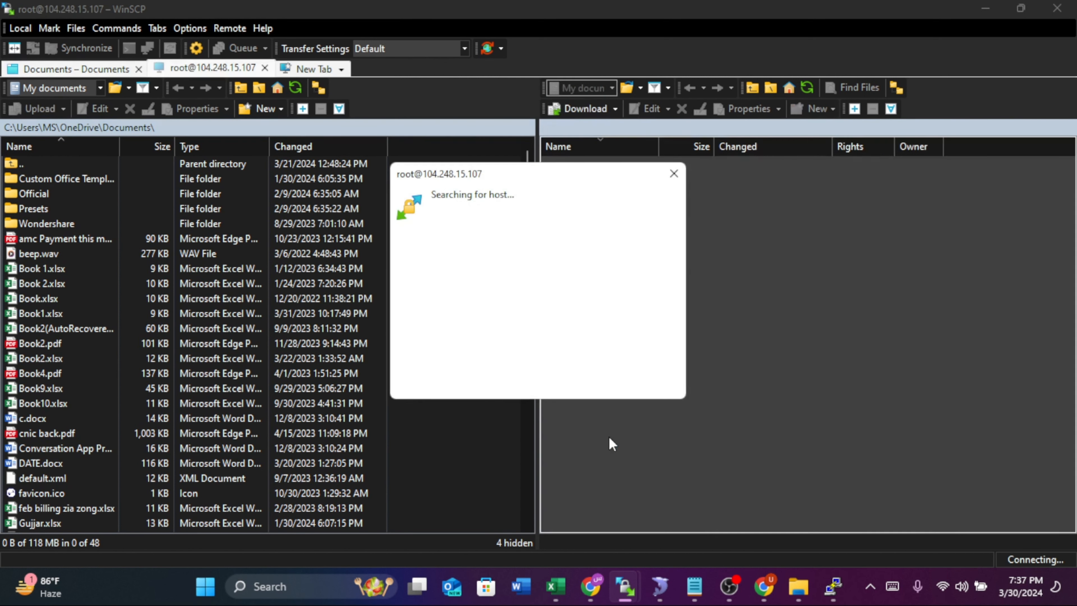
left_click(471, 403)
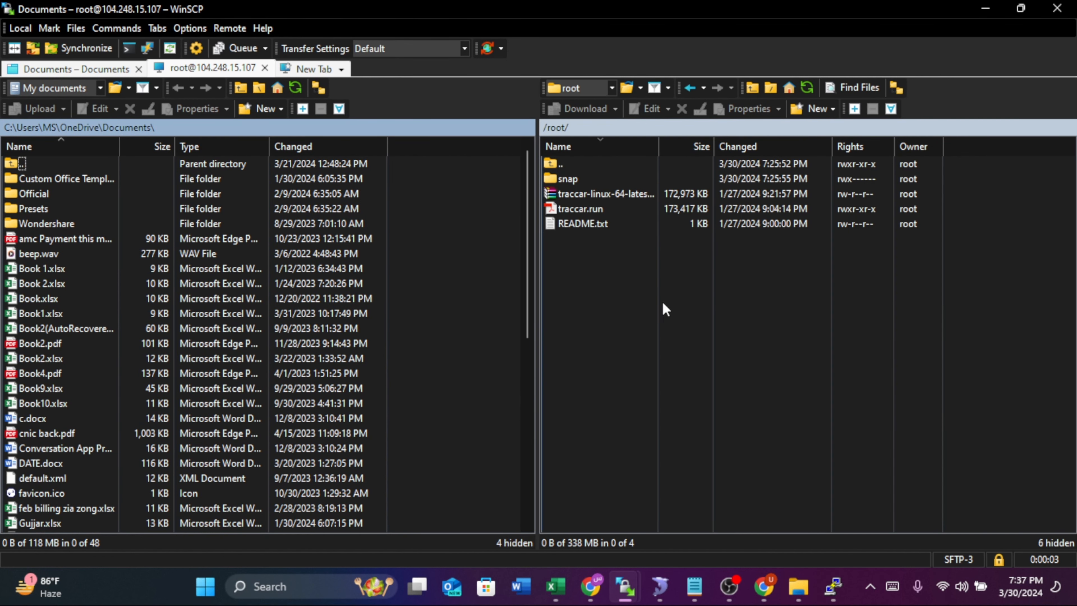
- Open the remote folder /opt/traccar/modern and select favicon.ico
double_click(583, 166)
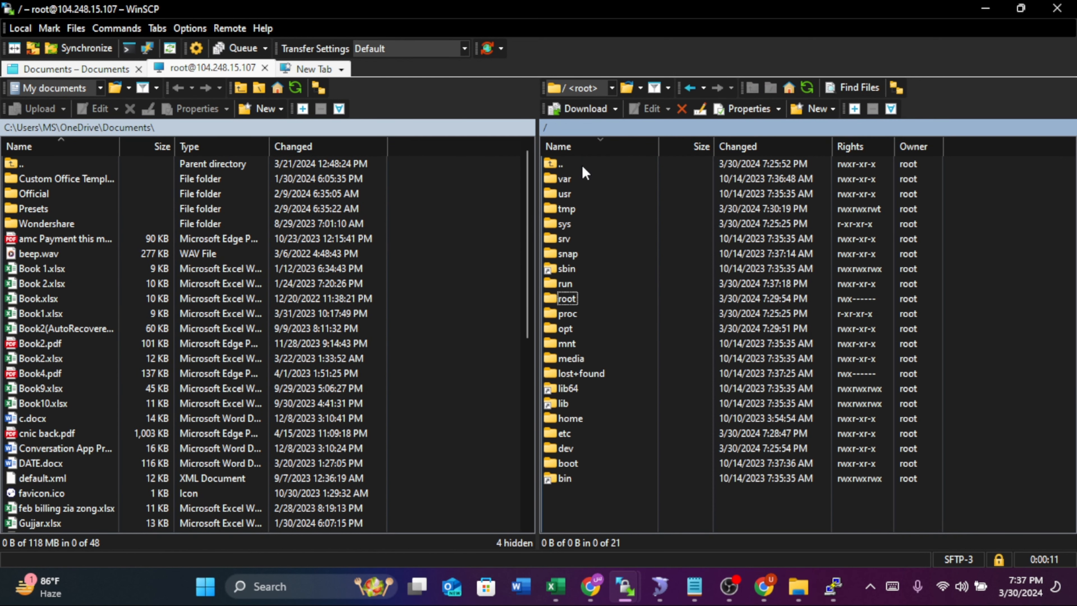
left_click(592, 332)
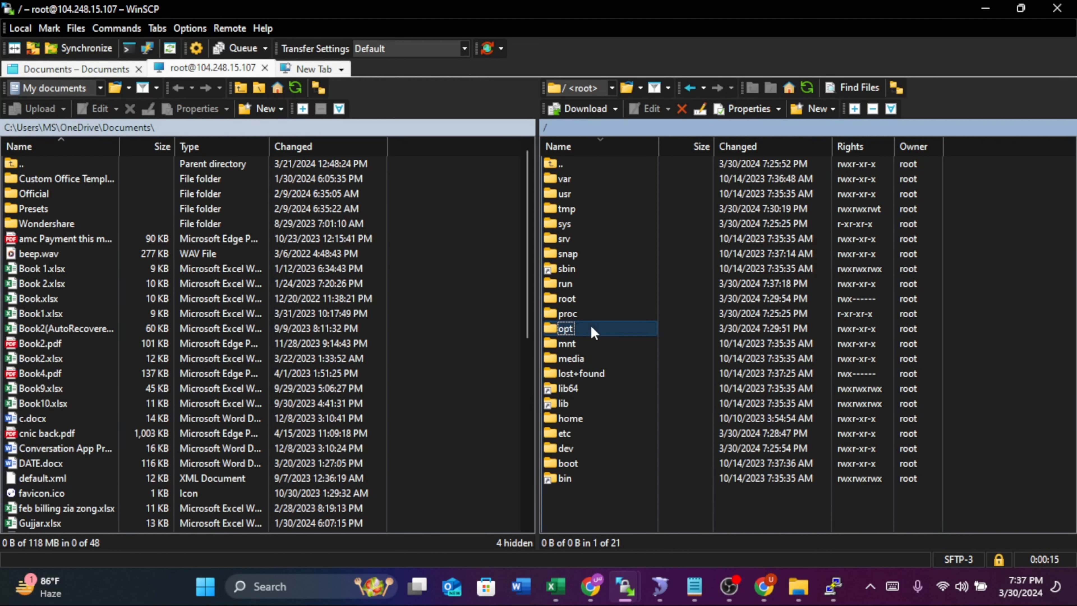
double_click(591, 327)
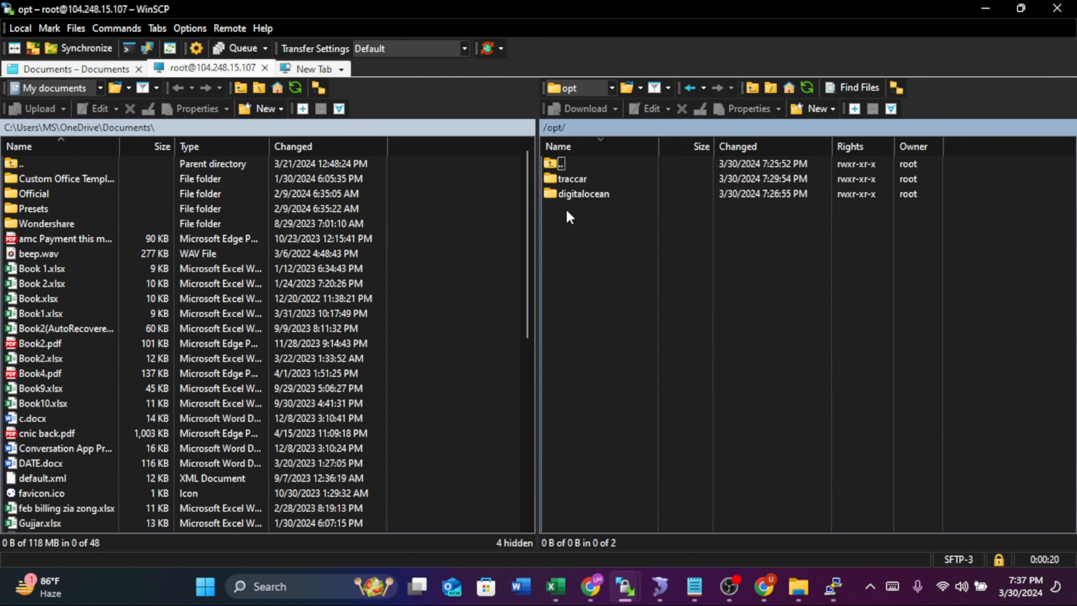
double_click(590, 180)
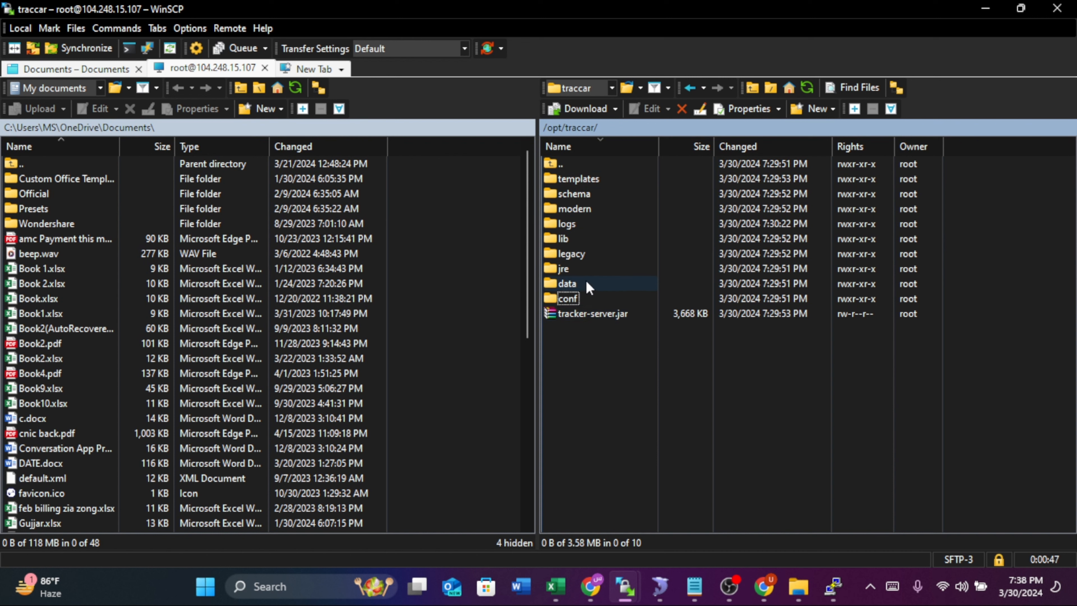
double_click(578, 209)
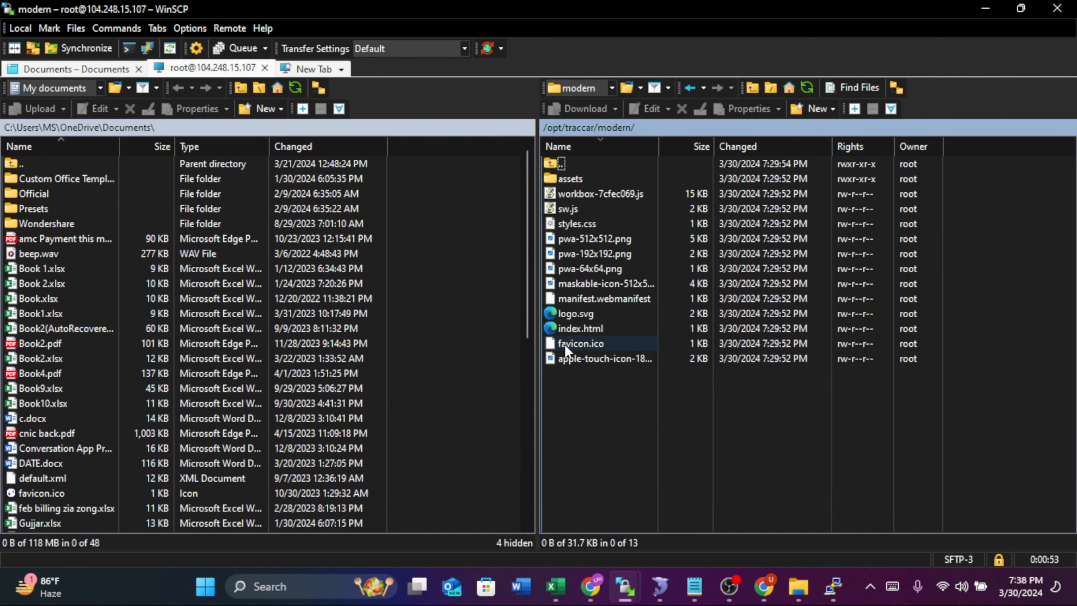
left_click(588, 344)
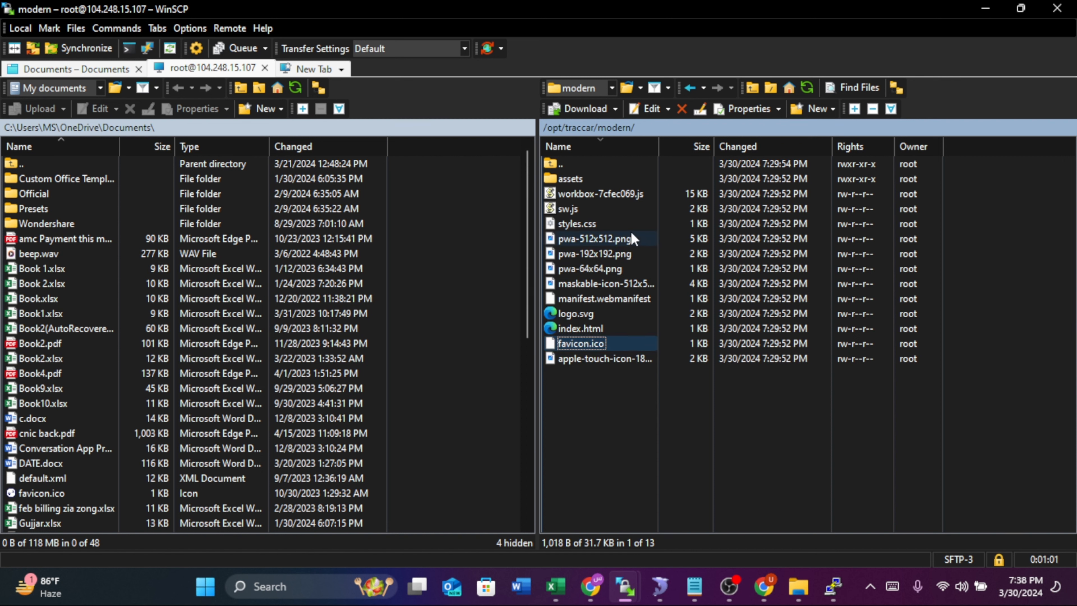
- Open the remote index.html for editing and replace the noscript link text "Traccar GPS Tracking System" with "Creative Ideas"
left_click(615, 238)
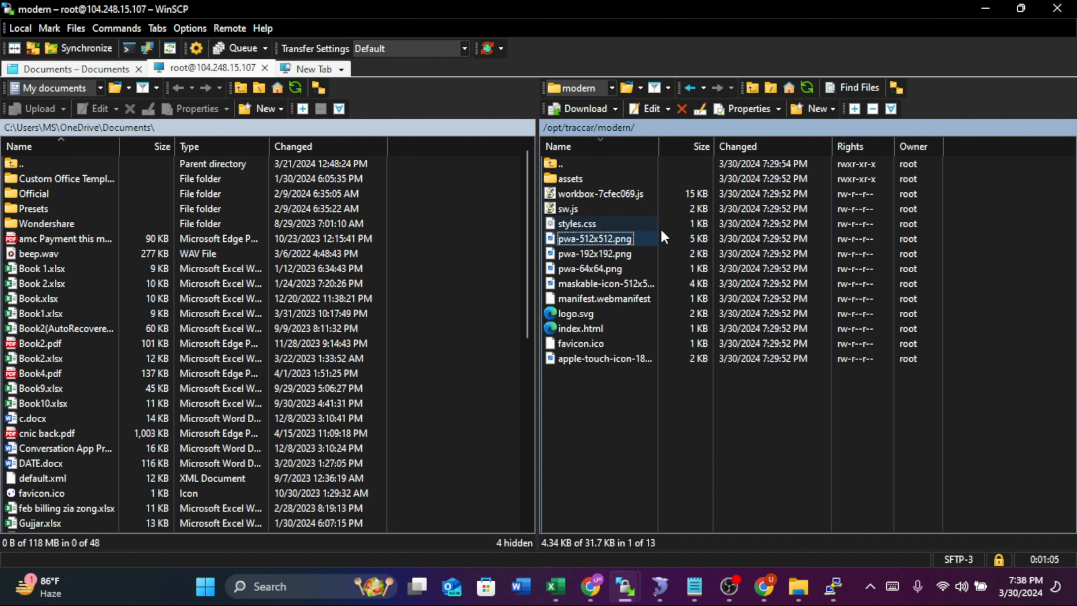
left_click(585, 329)
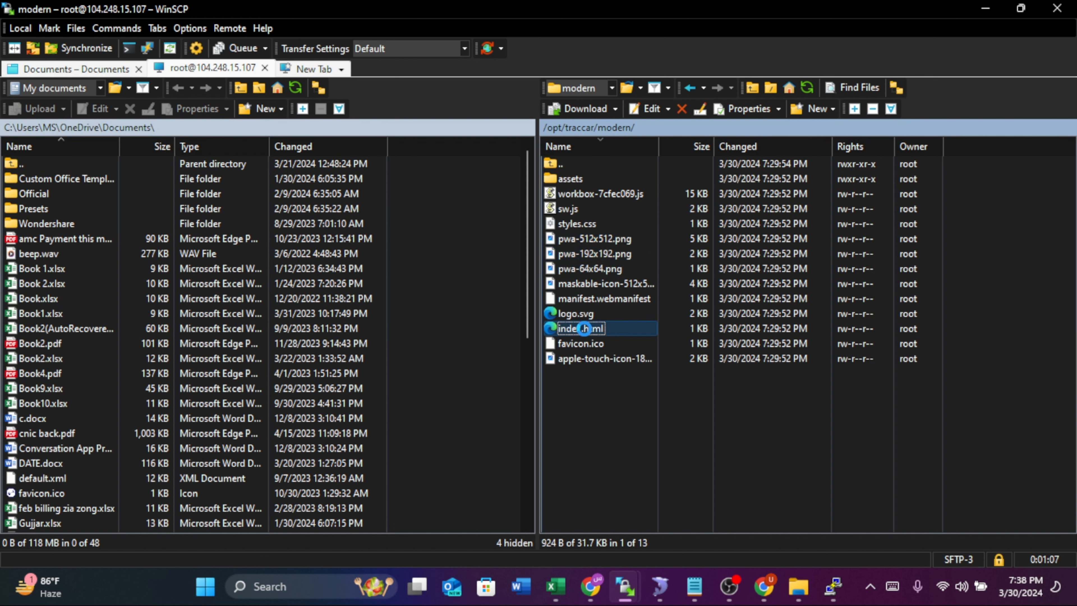
double_click(585, 329)
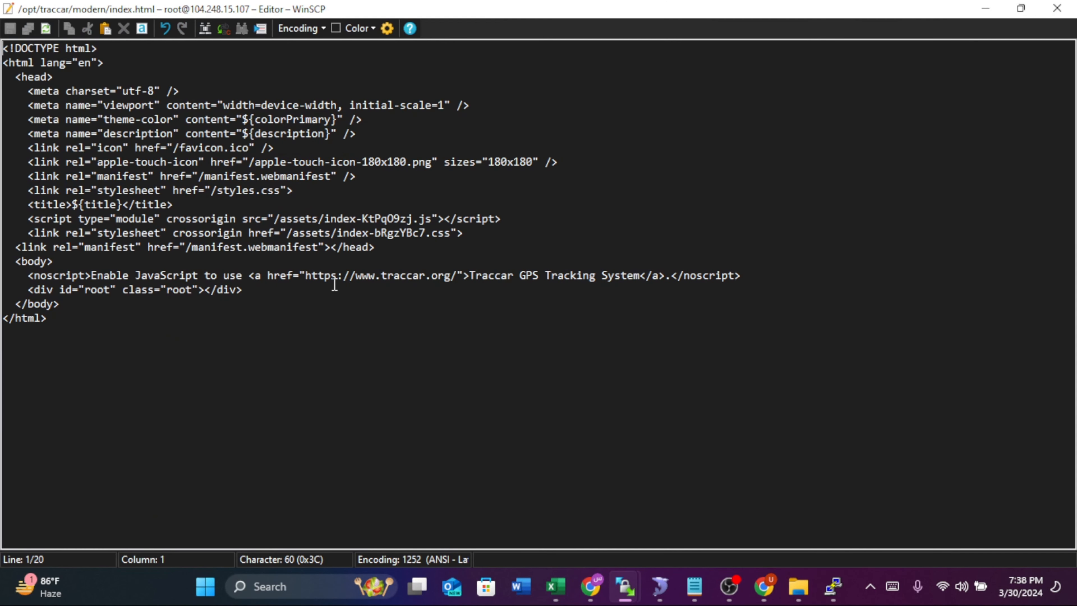
left_click(335, 285)
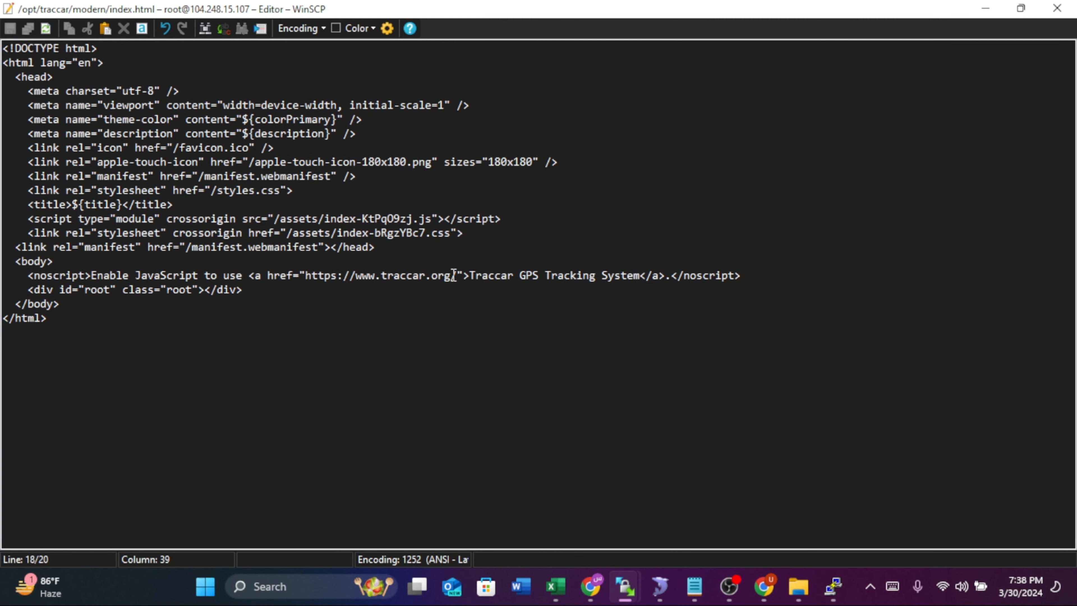
left_click_drag(471, 278, 645, 279)
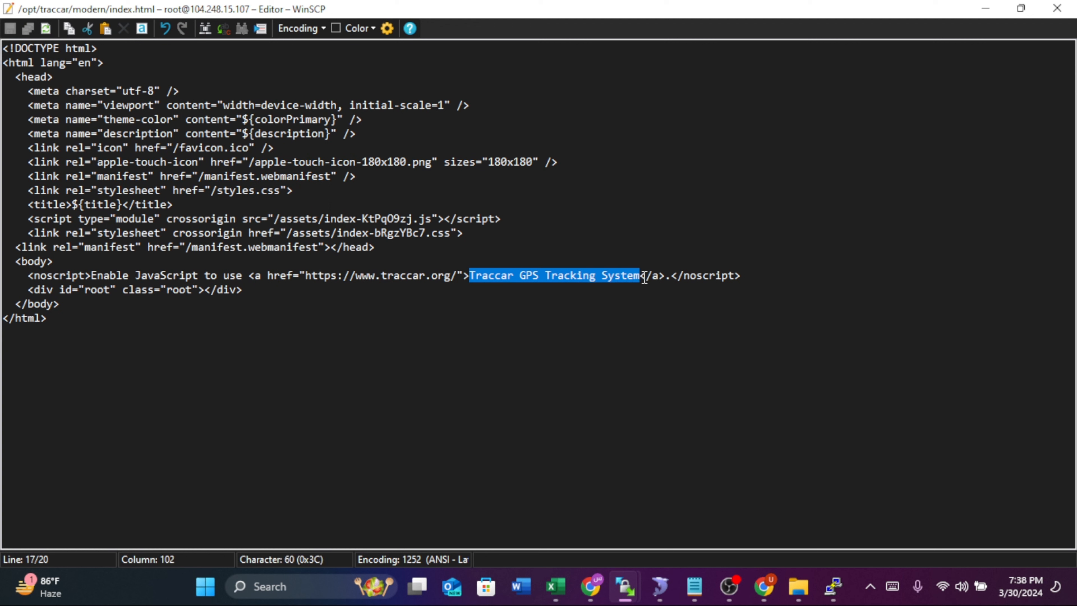
type("Creative ")
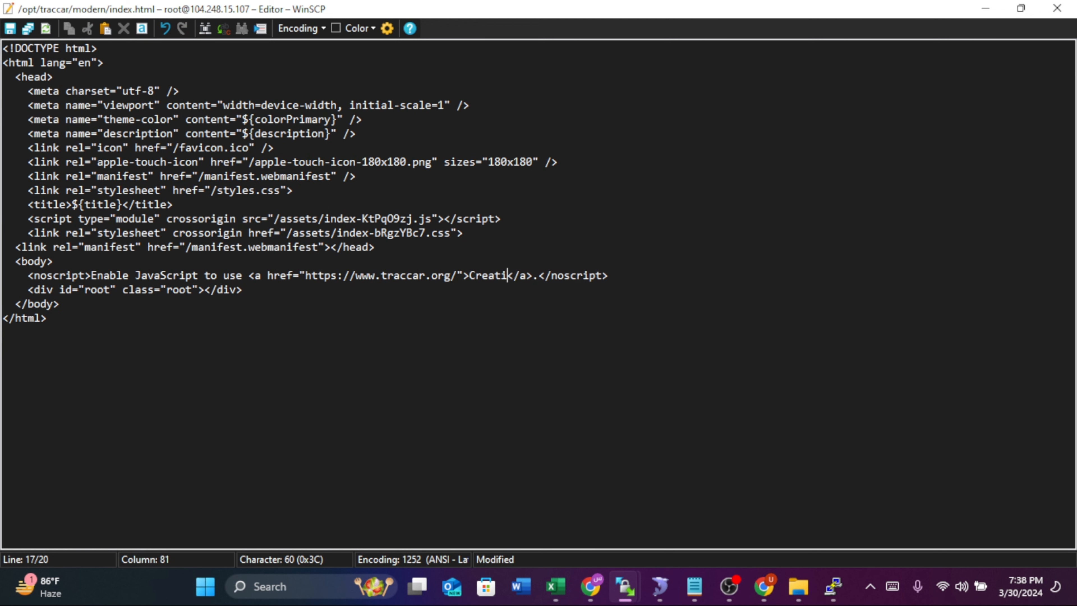
type("Ideas")
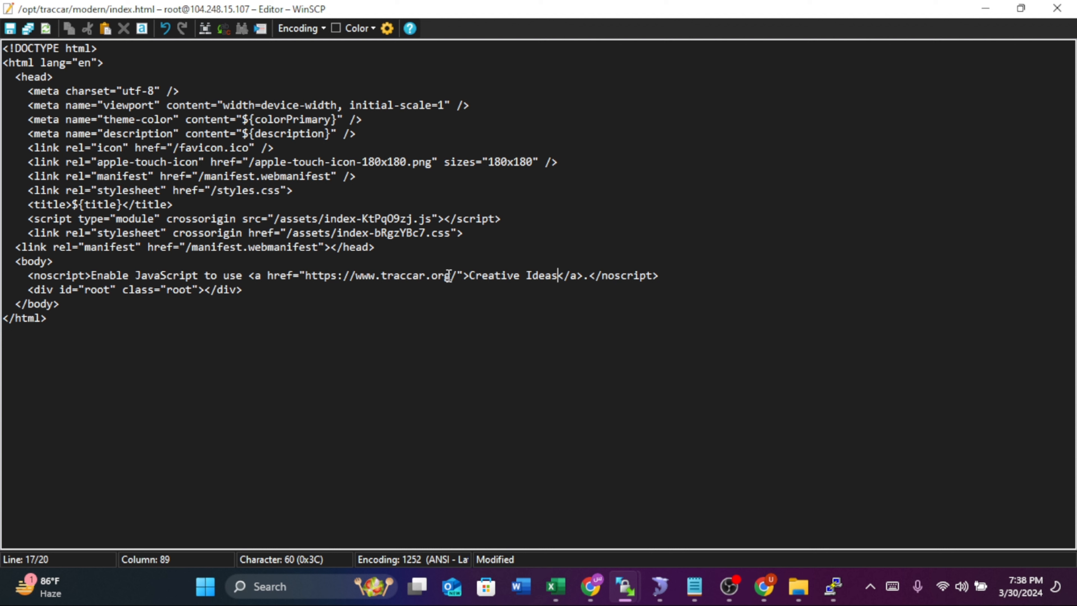
- Change the noscript link's domain to demo.com, save index.html and close the editor
left_click_drag(451, 276, 357, 277)
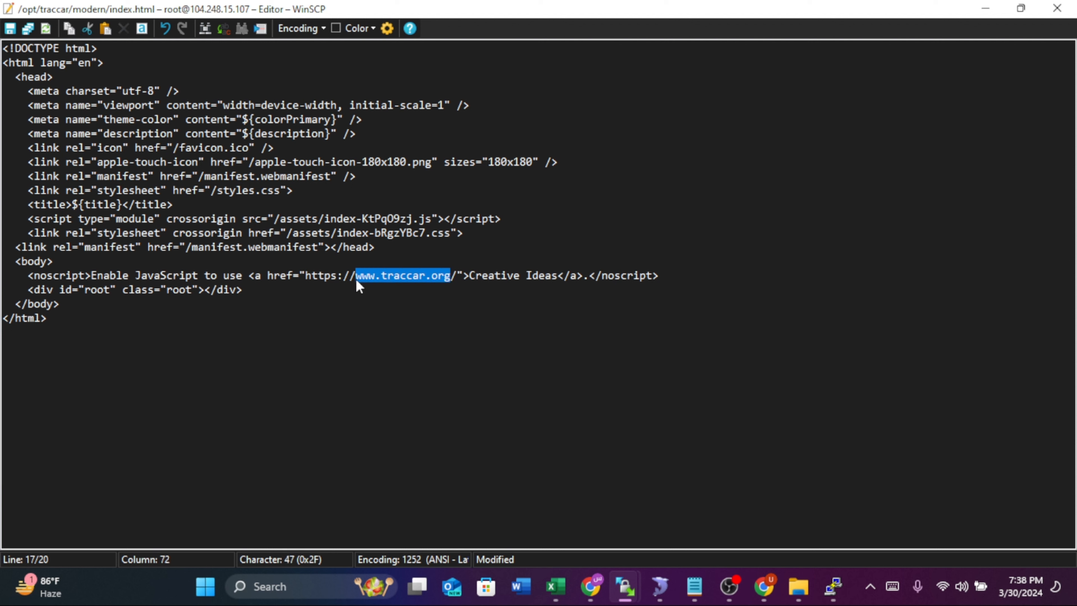
type("demo.com")
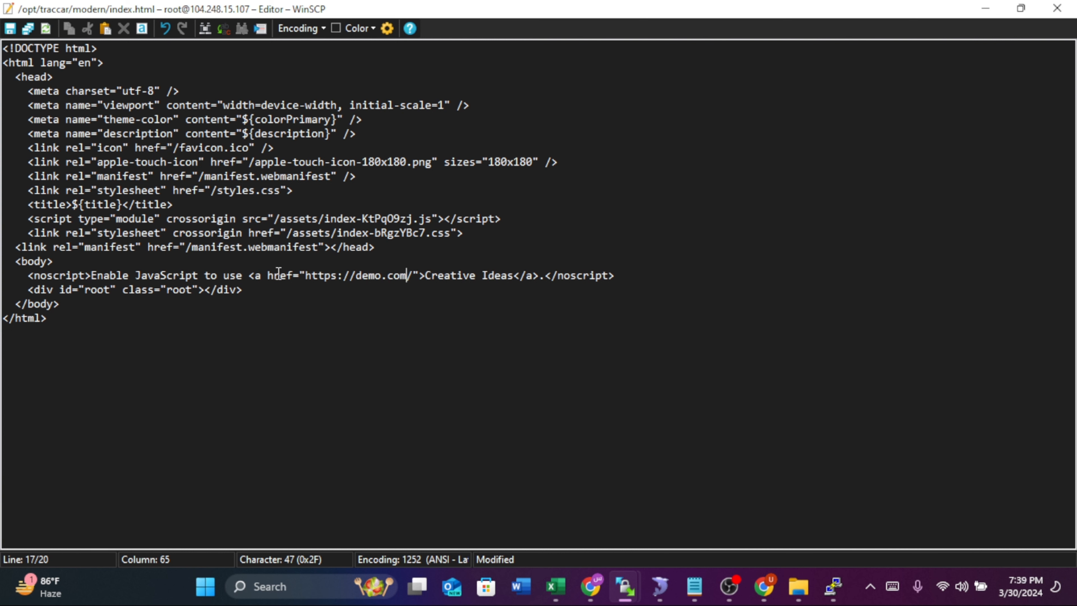
left_click(17, 30)
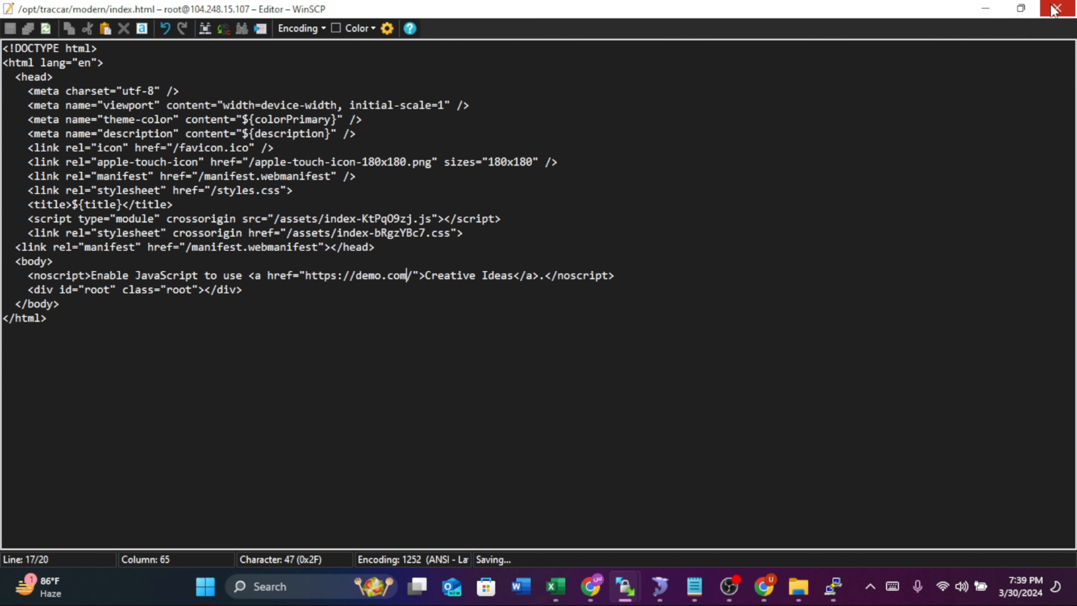
left_click(1055, 10)
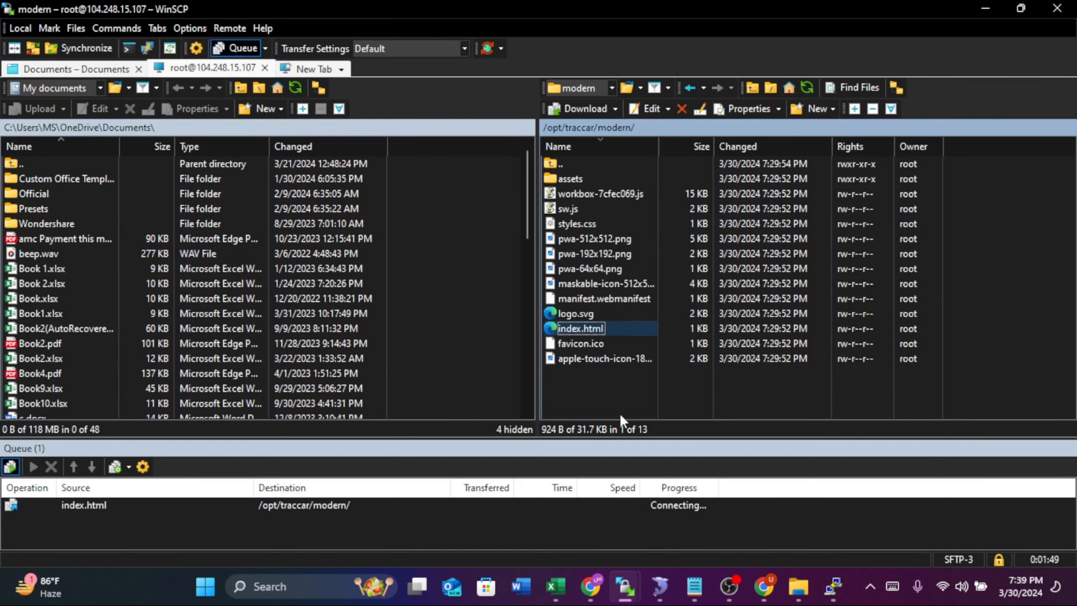
- Switch to the Traccar page in Chrome, reload it and return to the main map
left_click(590, 586)
left_click(60, 8)
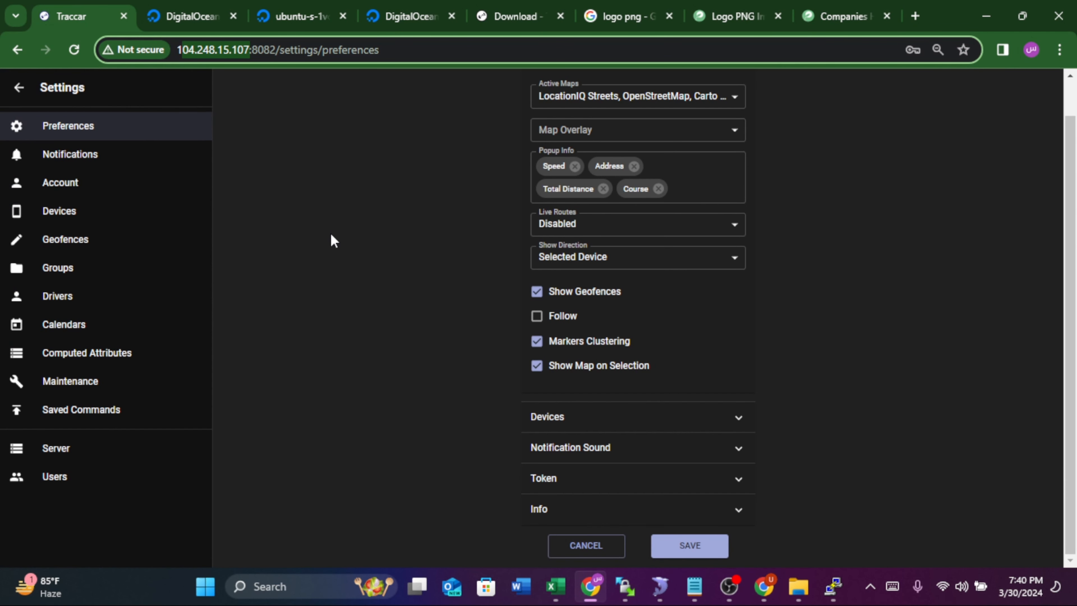
key("F5")
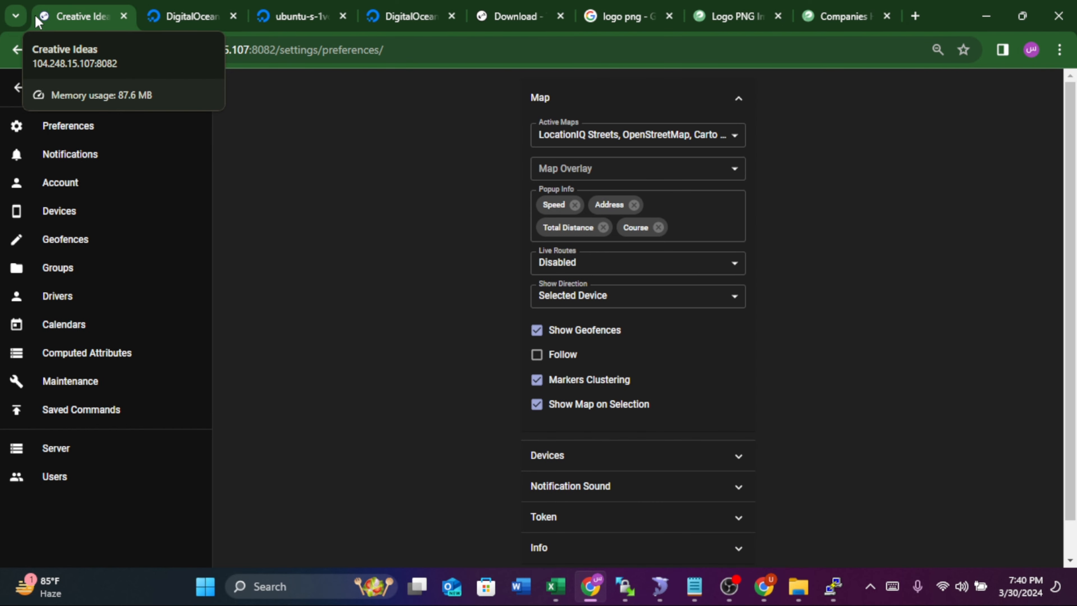
left_click(18, 89)
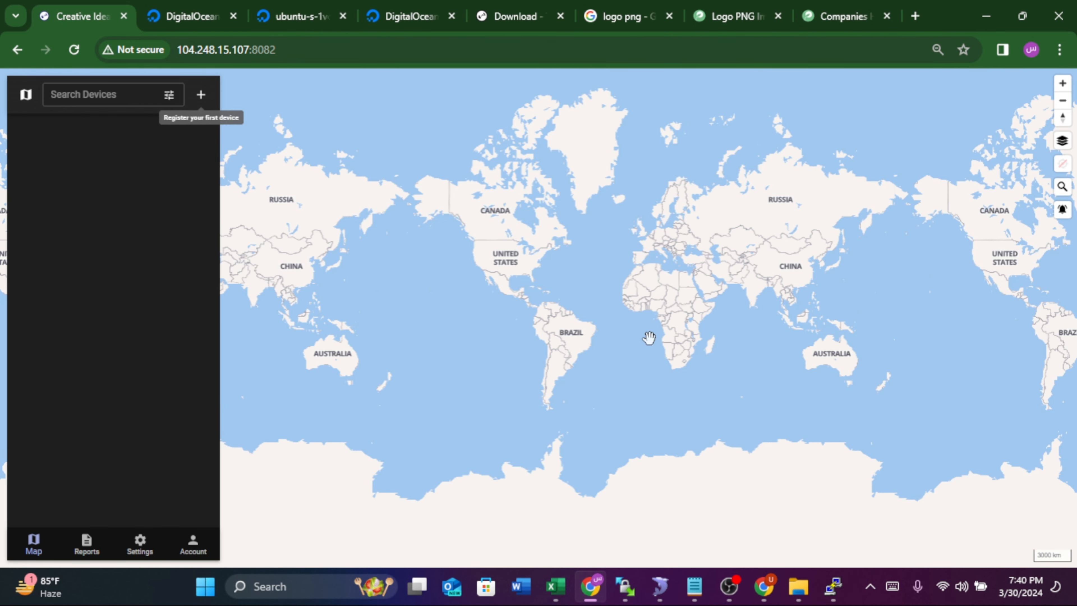
- In the Traccar preferences, remove OpenStreetMap, Carto Basemaps and LocationIQ Streets from the active maps
left_click(138, 548)
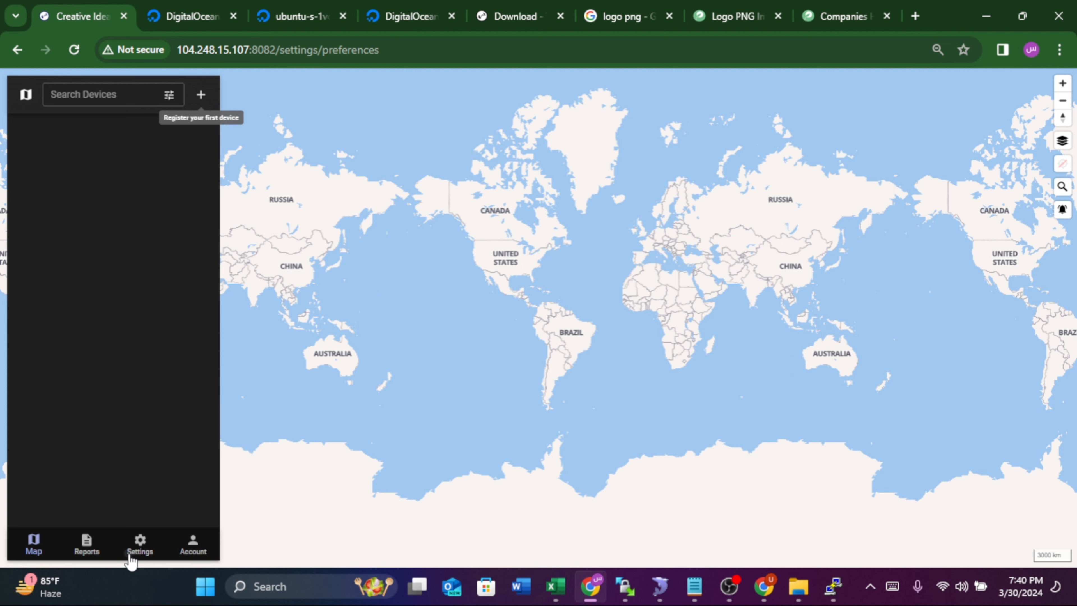
scroll(572, 329, "down", 1)
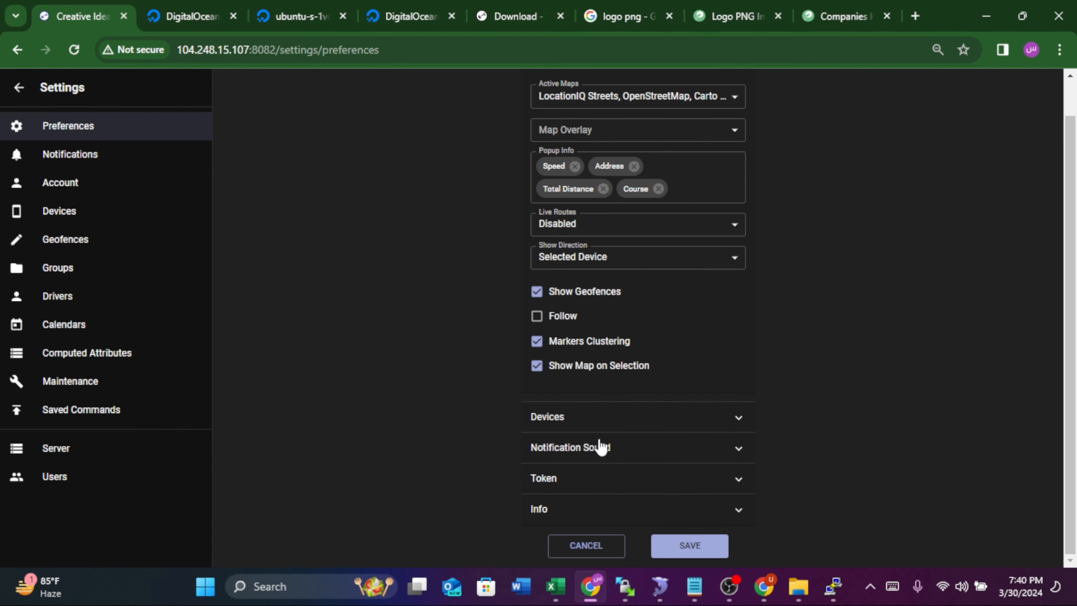
scroll(598, 377, "up", 1)
left_click(620, 170)
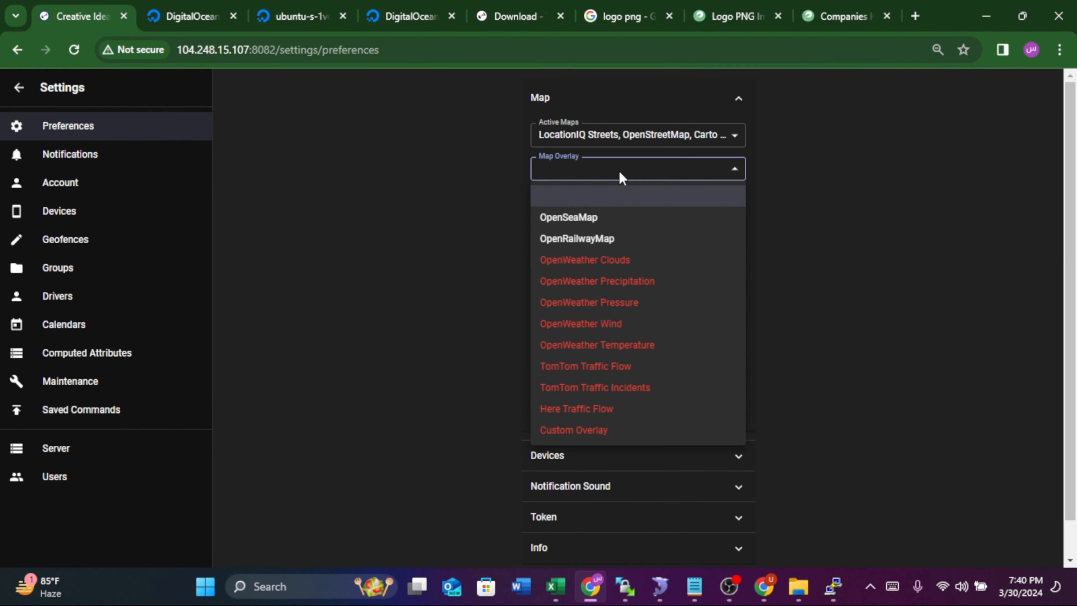
left_click(621, 138)
left_click(621, 137)
left_click(609, 179)
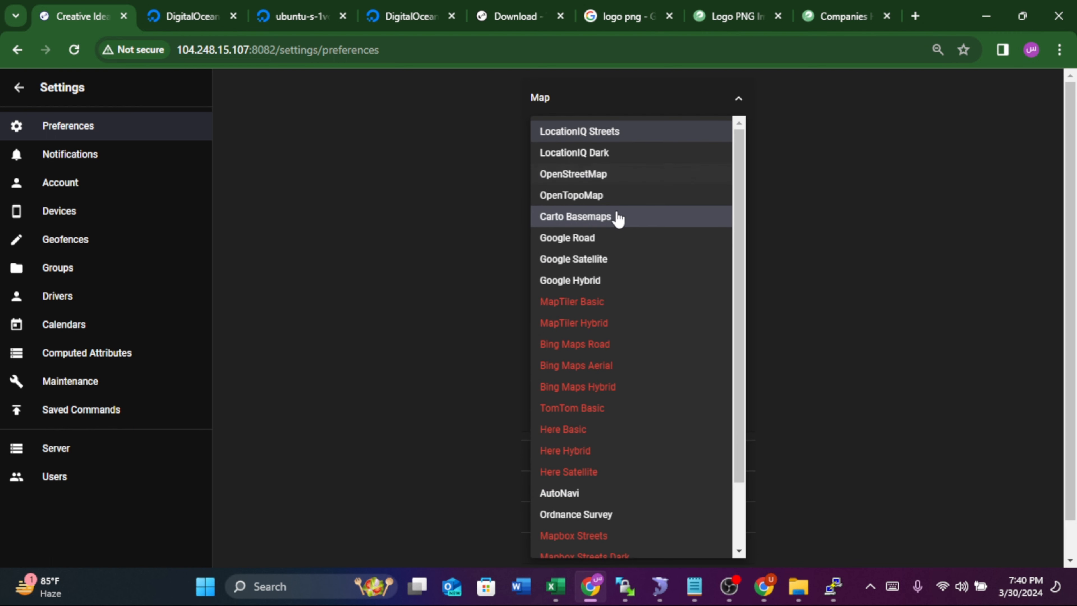
left_click(616, 216)
left_click(594, 134)
- Add Google Satellite, Google Road and Google Hybrid to the active maps and save the preferences
left_click(587, 252)
left_click(585, 240)
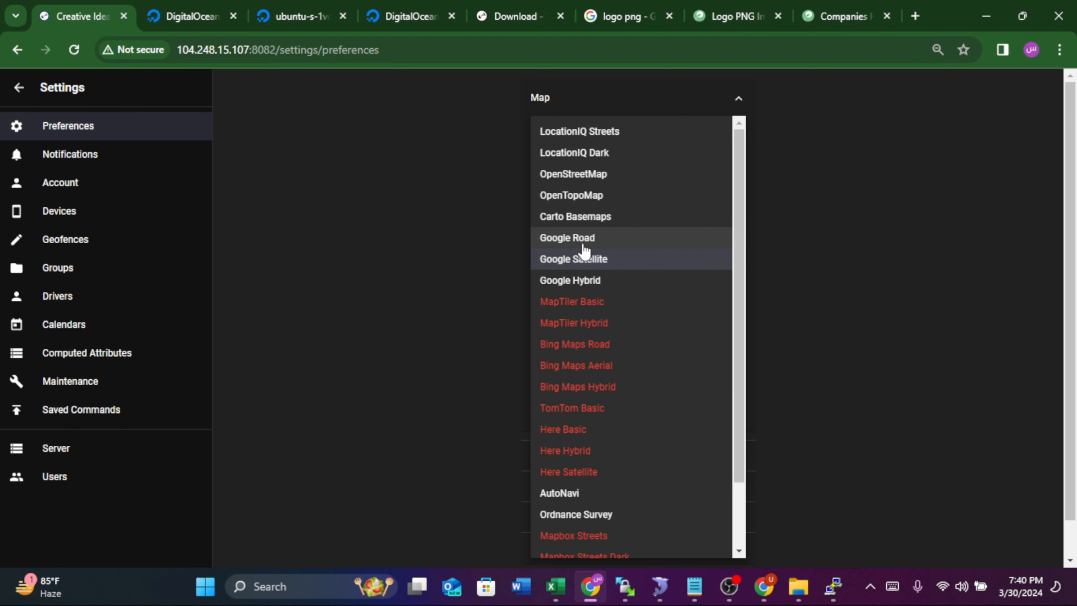
left_click(596, 281)
scroll(661, 233, "down", 2)
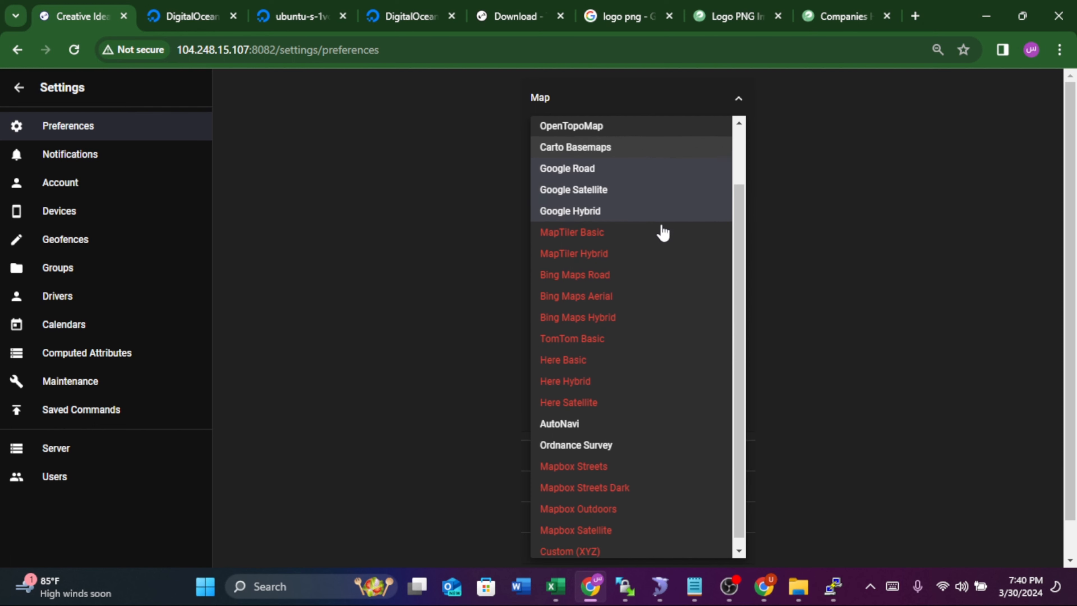
left_click(859, 189)
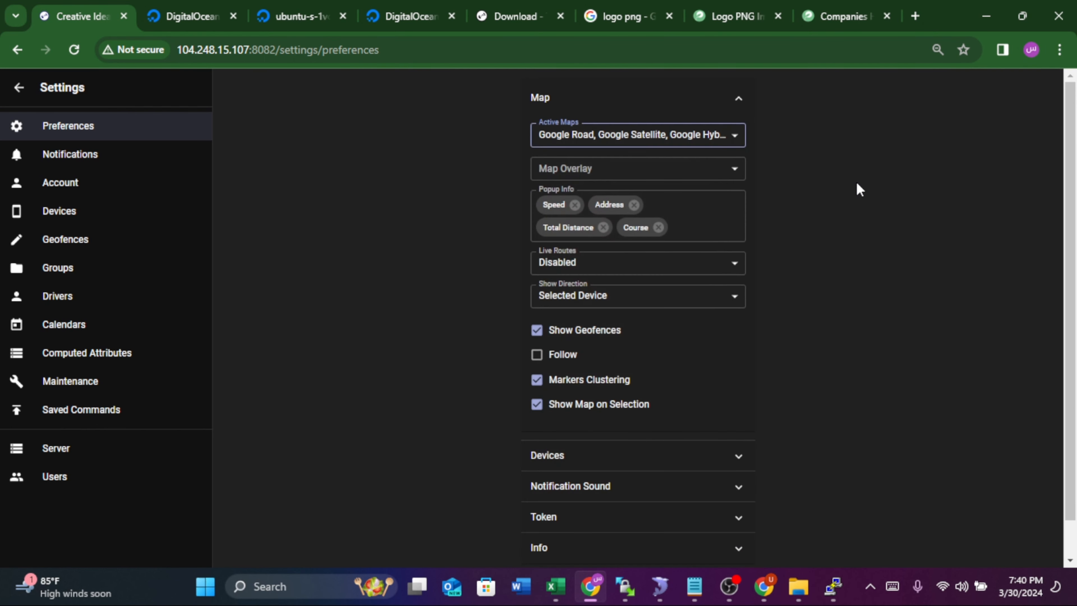
scroll(767, 340, "down", 1)
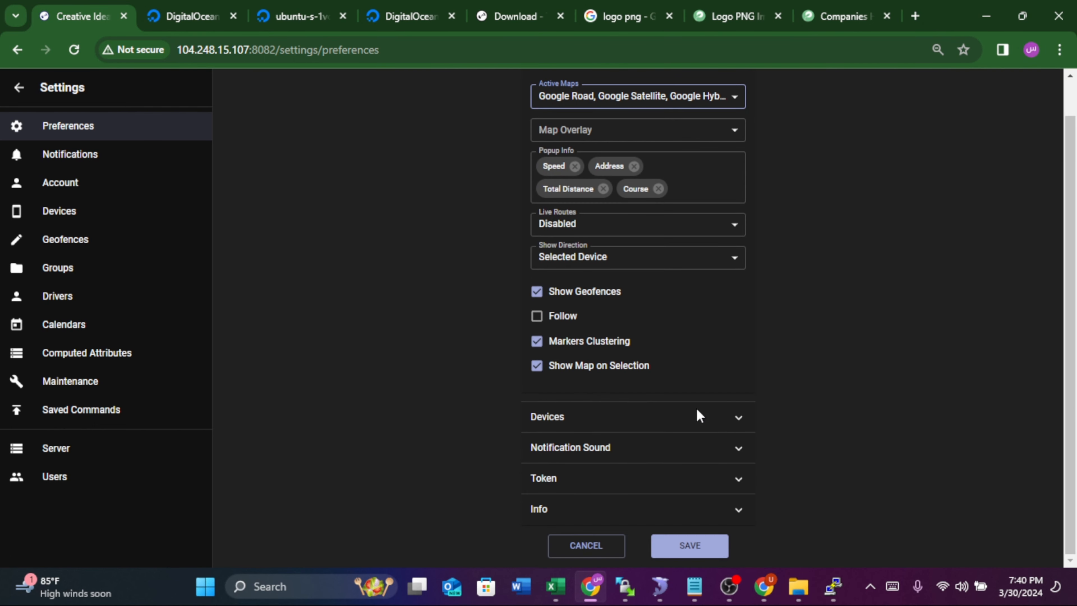
left_click(685, 548)
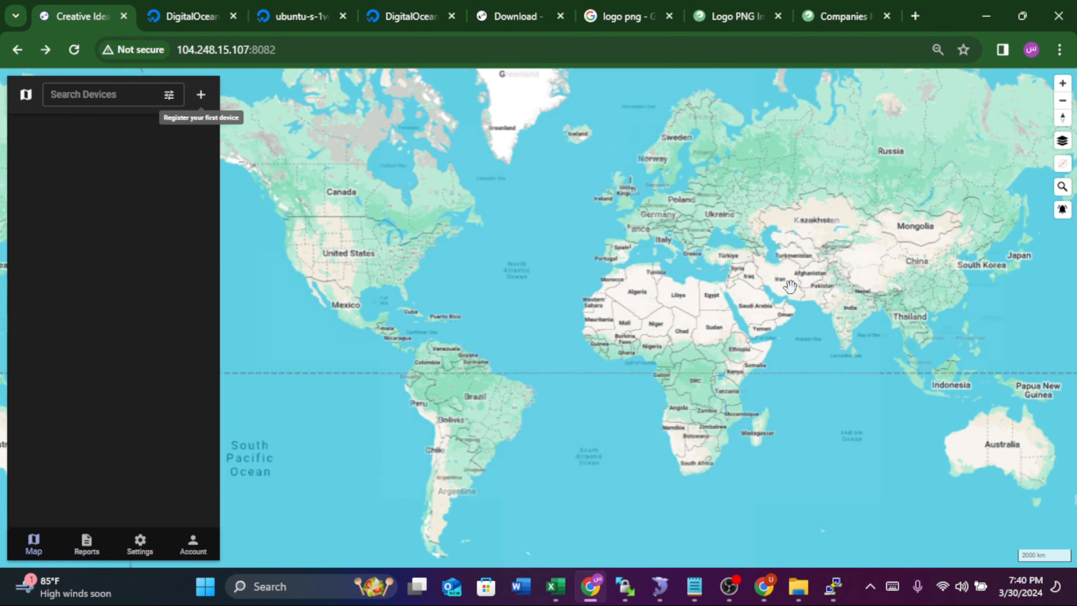
- Preview the Google Satellite and Google Hybrid layers on the main map and switch back to Google Road
scroll(790, 287, "up", 3)
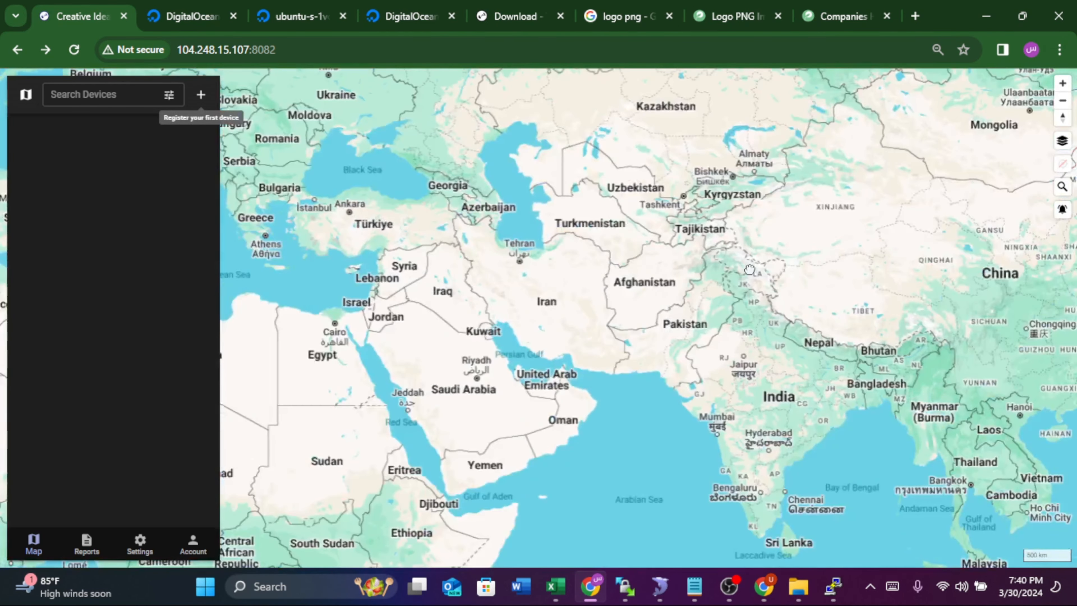
left_click_drag(750, 270, 605, 326)
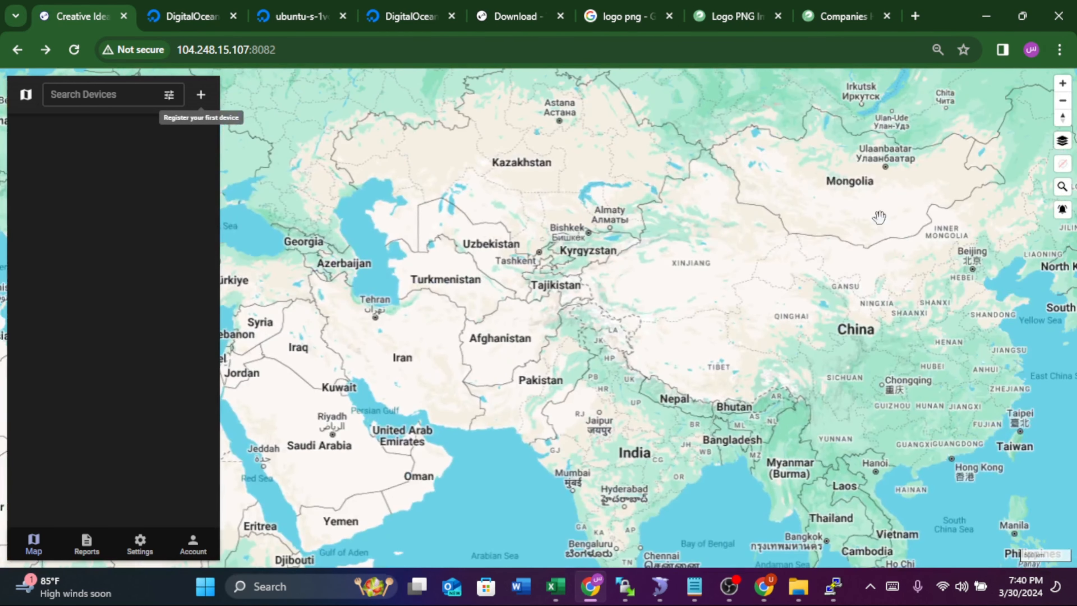
left_click(1064, 144)
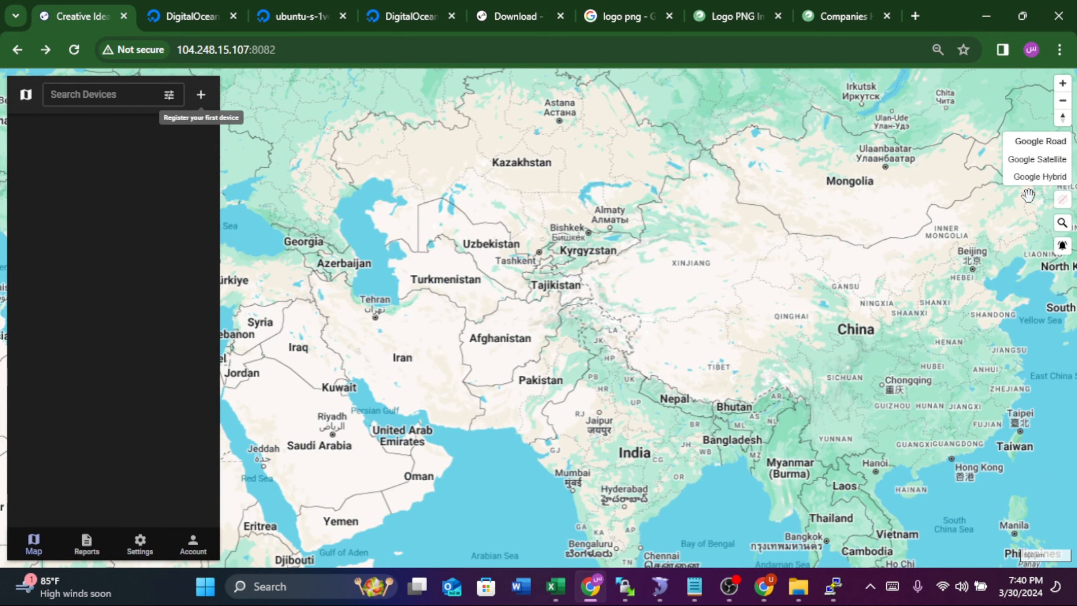
left_click(1041, 161)
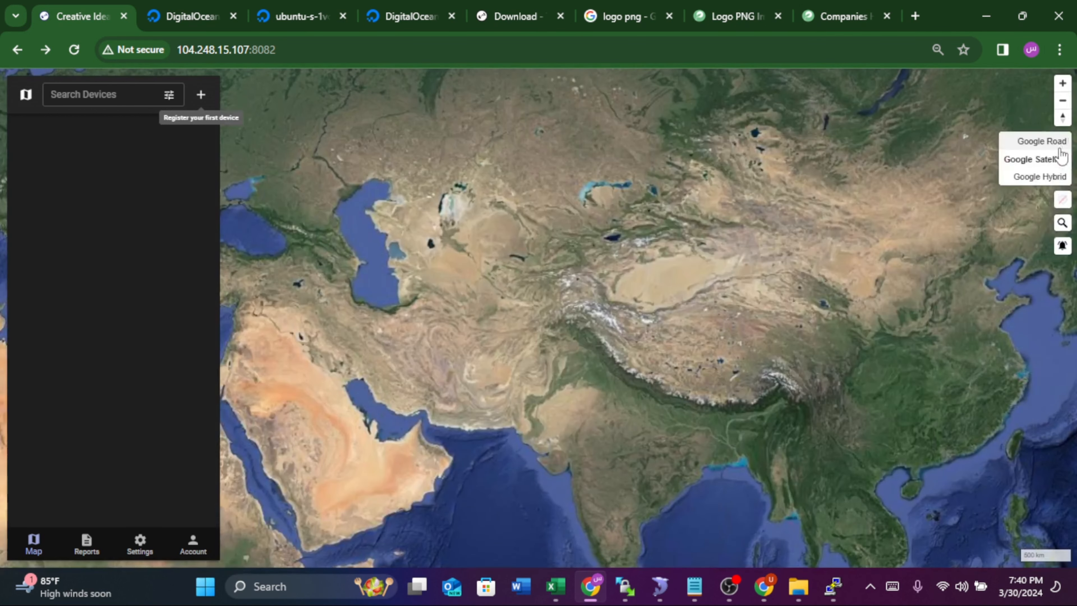
left_click(1046, 178)
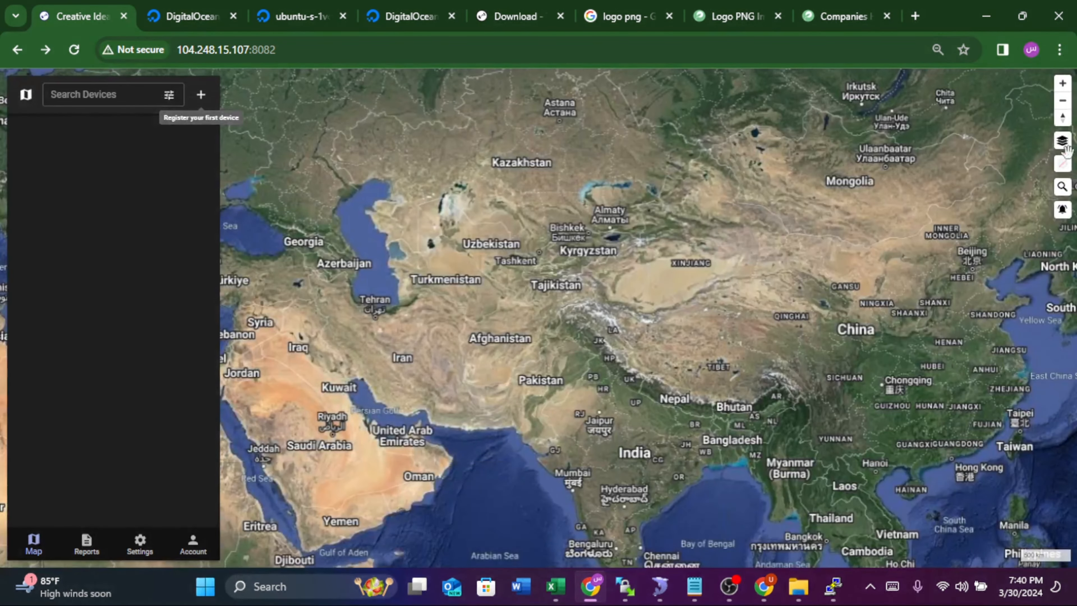
left_click(1063, 142)
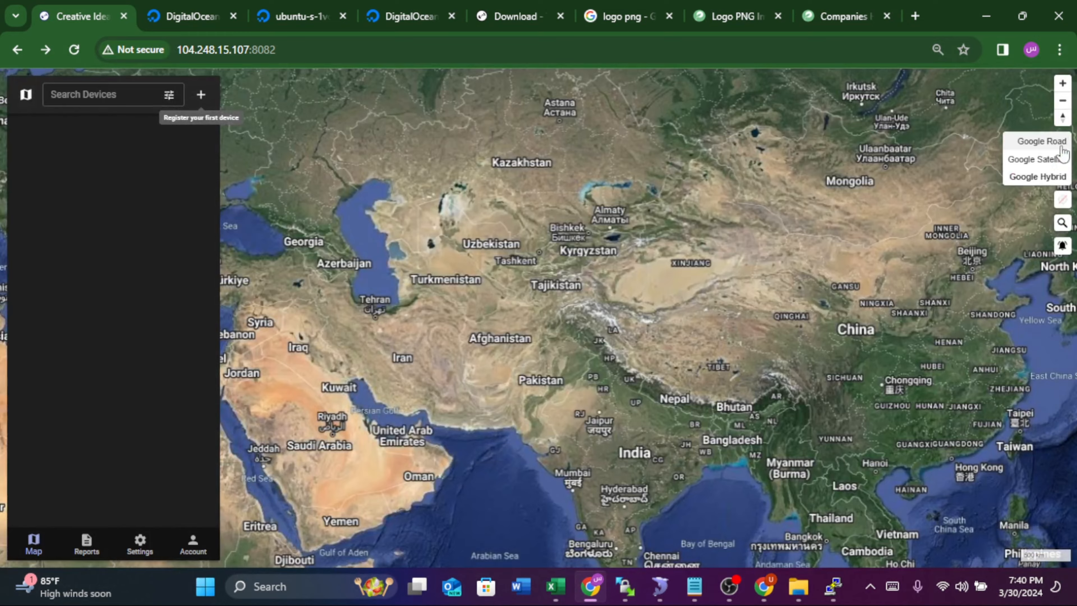
left_click(1035, 143)
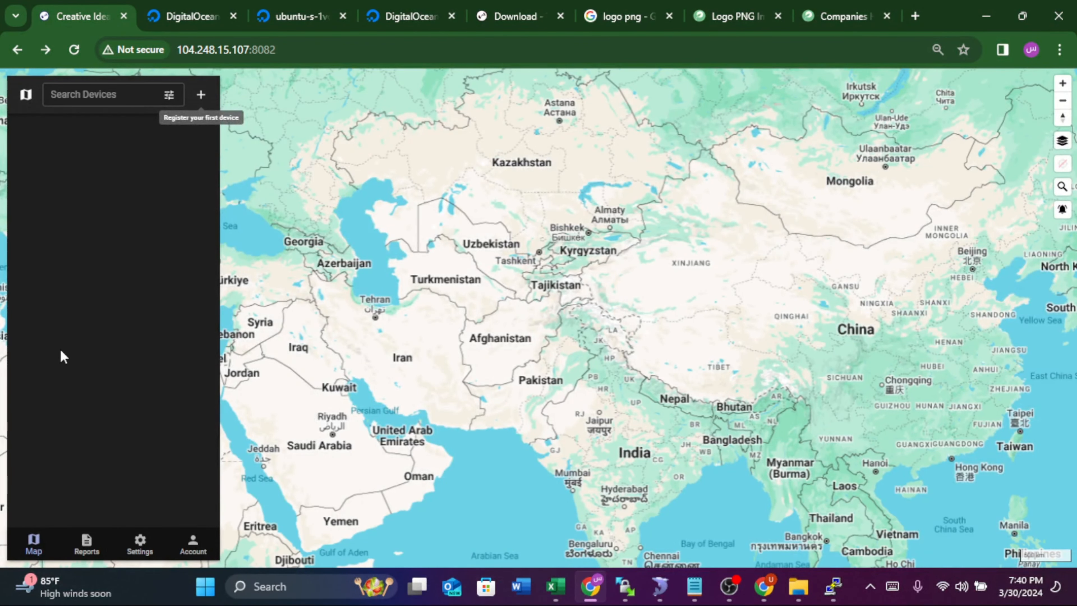
scroll(497, 353, "up", 3)
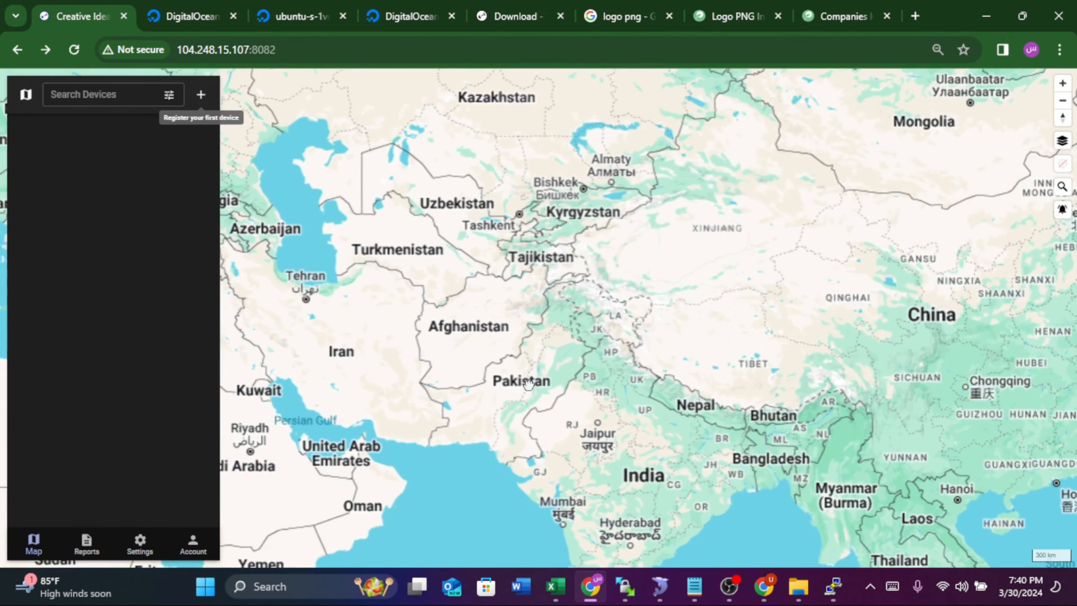